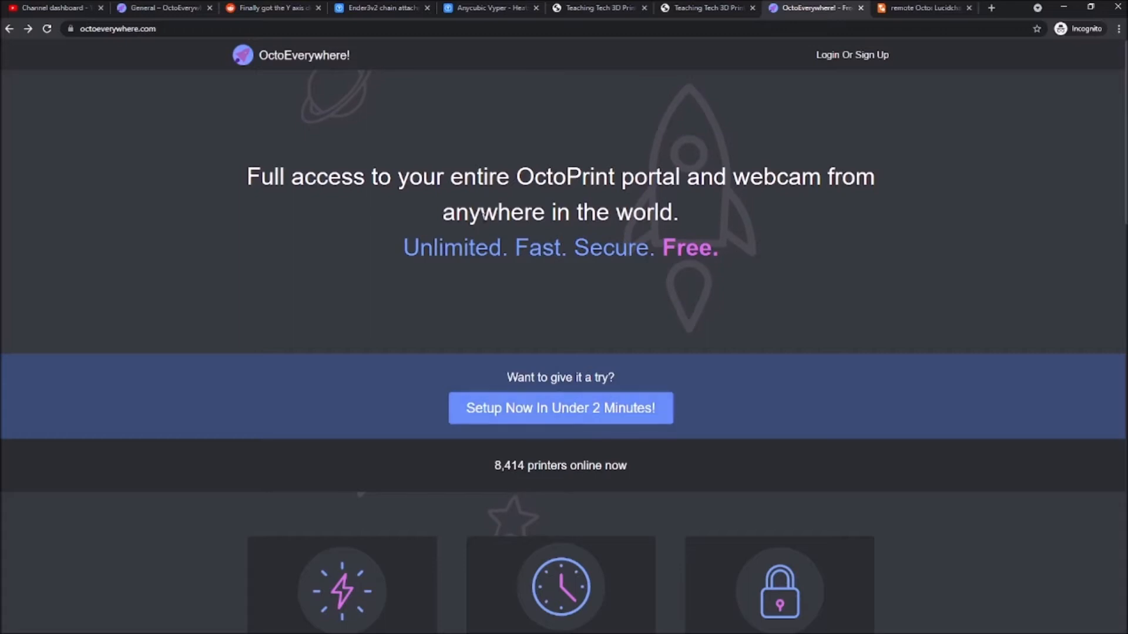
# Step: Start the OctoEverywhere setup, create a free account, and open the plugin installation instructions
pyautogui.click(537, 412)
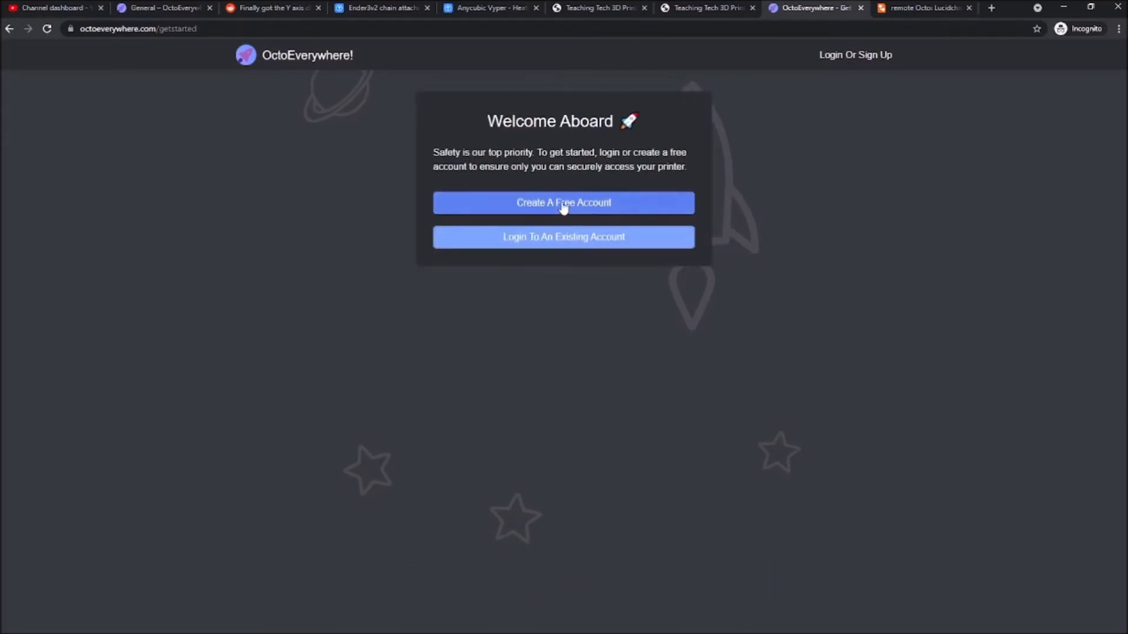
pyautogui.click(555, 206)
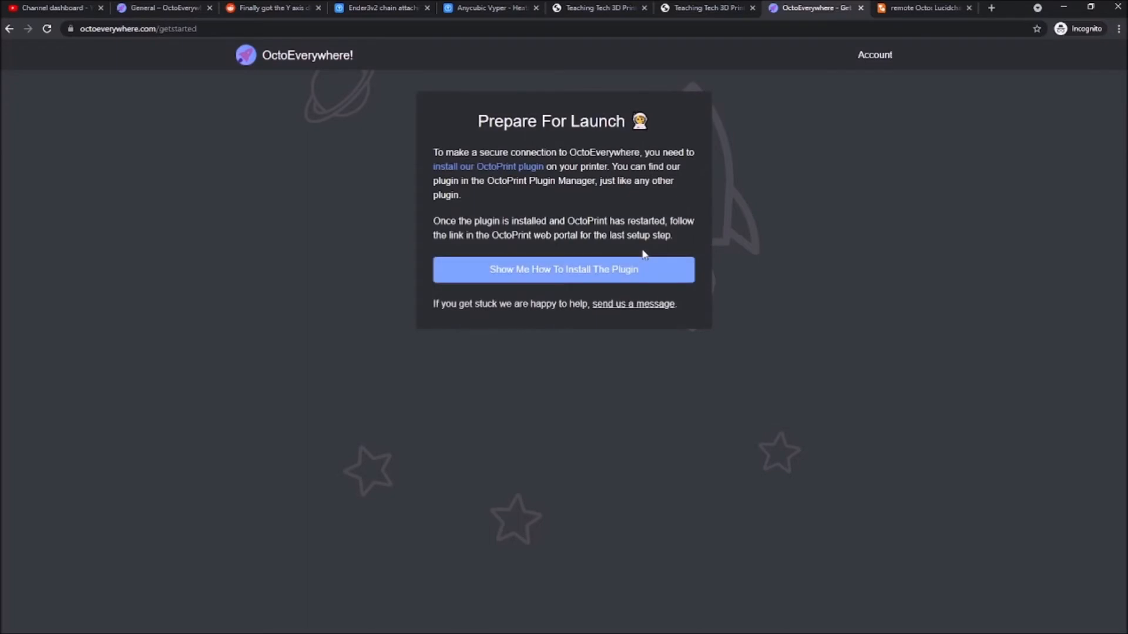
pyautogui.click(489, 268)
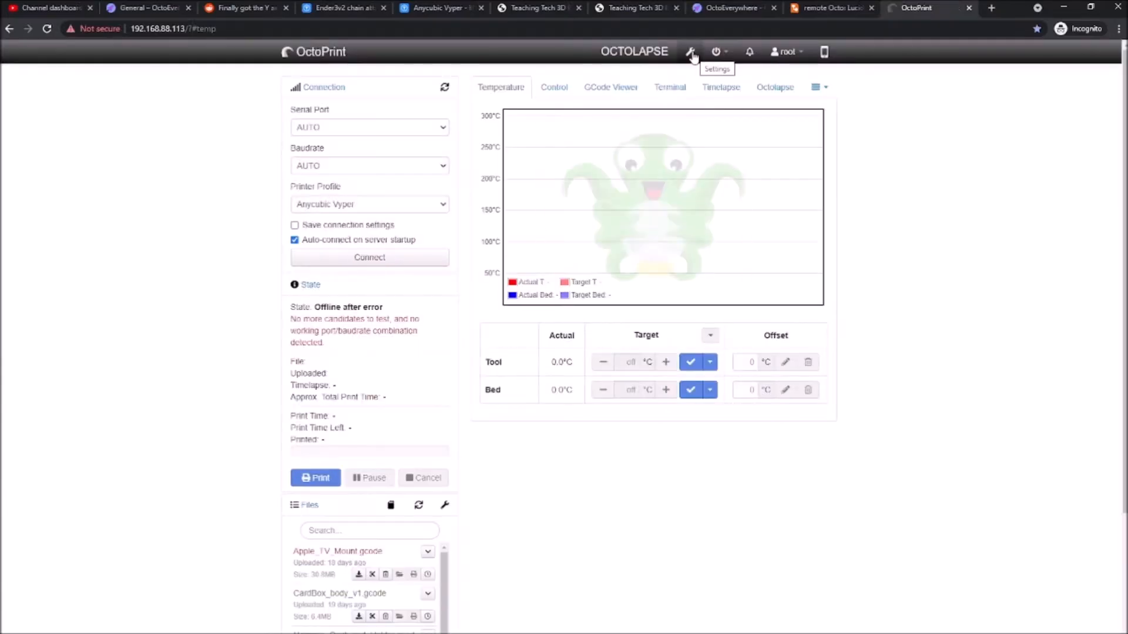
# Step: Find the OctoEverywhere plugin in OctoPrint's plugin repository by searching for "octoev" and install it
pyautogui.click(691, 53)
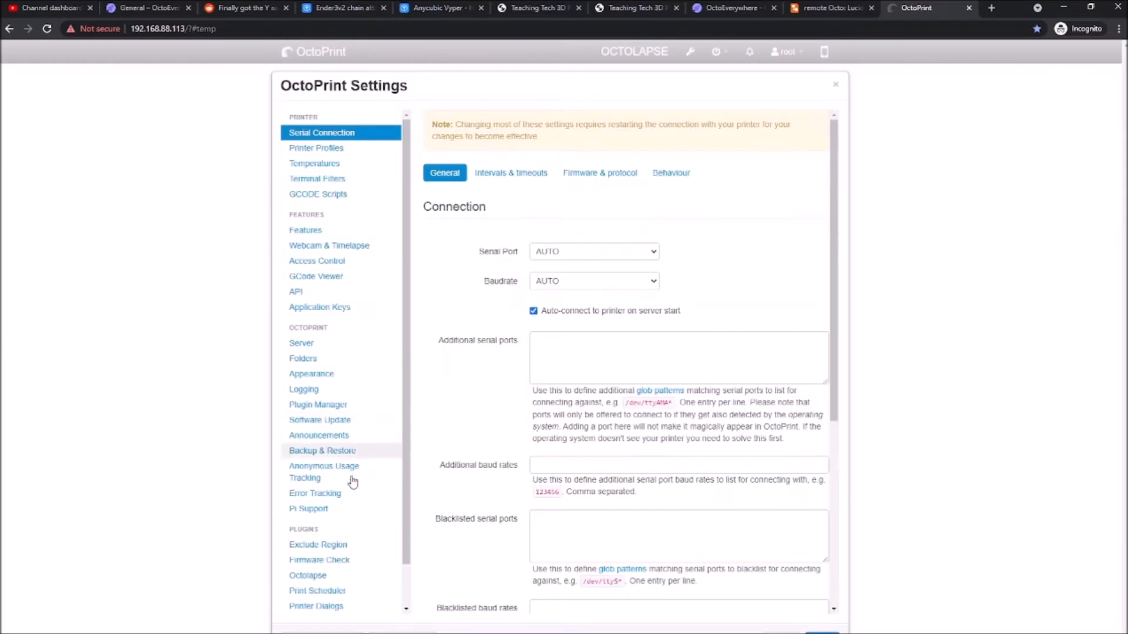
pyautogui.click(315, 406)
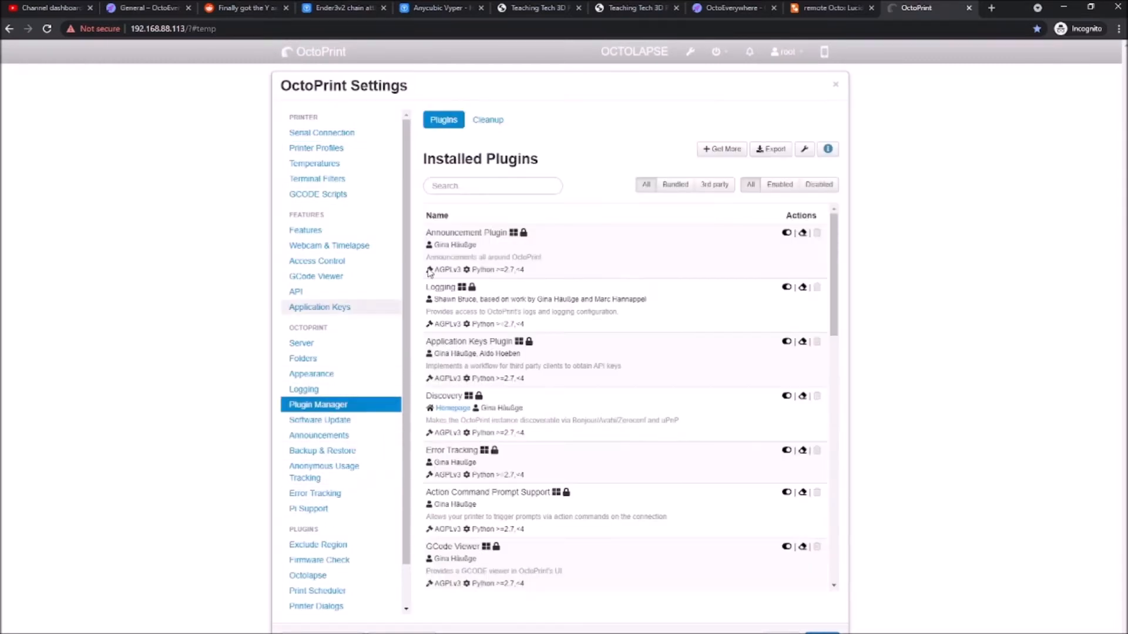
pyautogui.click(722, 149)
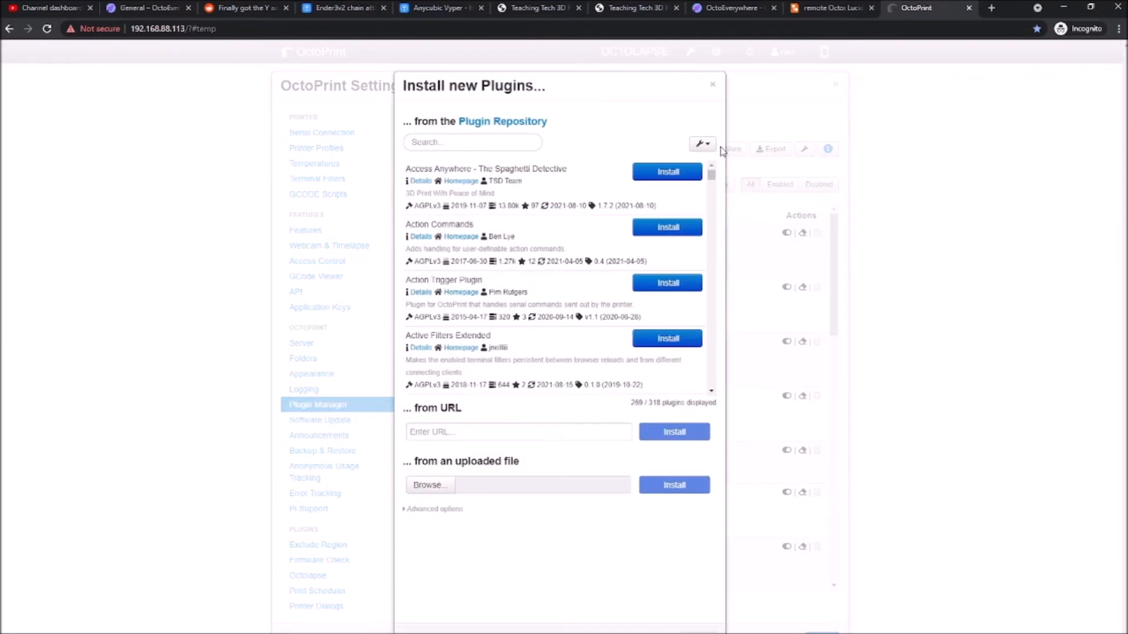
pyautogui.click(499, 141)
pyautogui.write('octo')
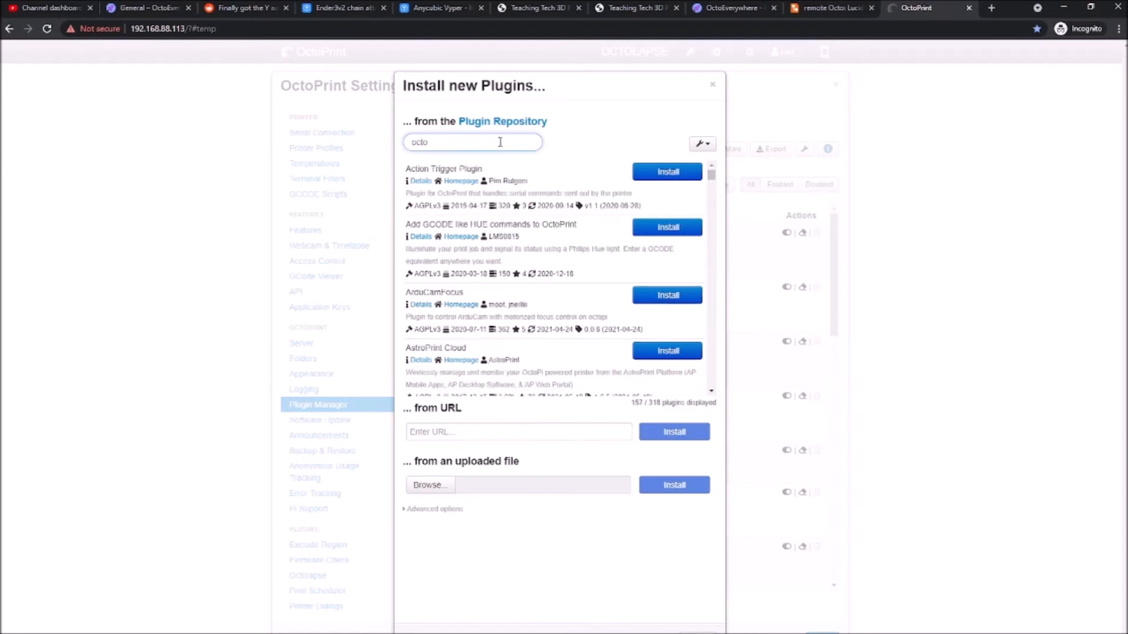
pyautogui.write('ev')
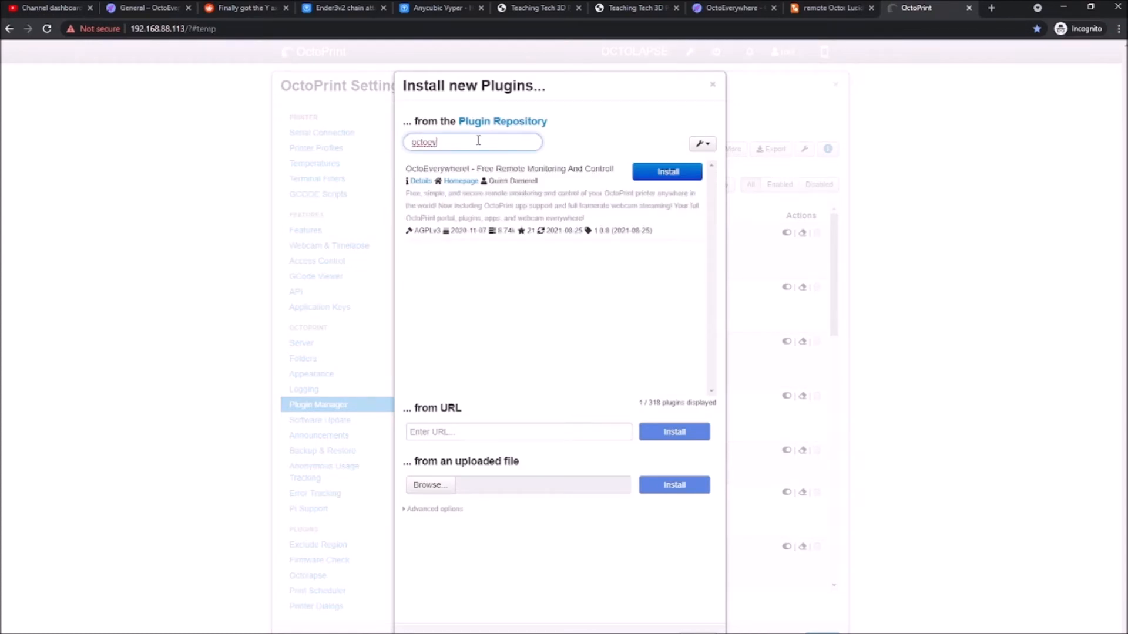
pyautogui.click(641, 184)
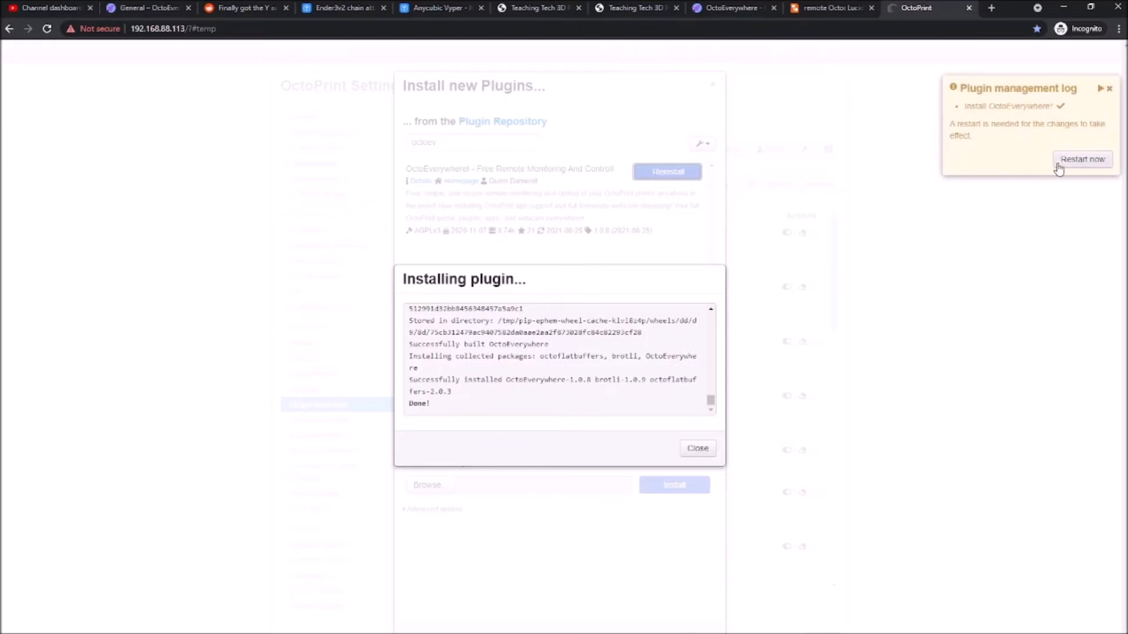
# Step: Restart the OctoPrint server to apply the plugin installation and reconnect to it
pyautogui.click(1075, 163)
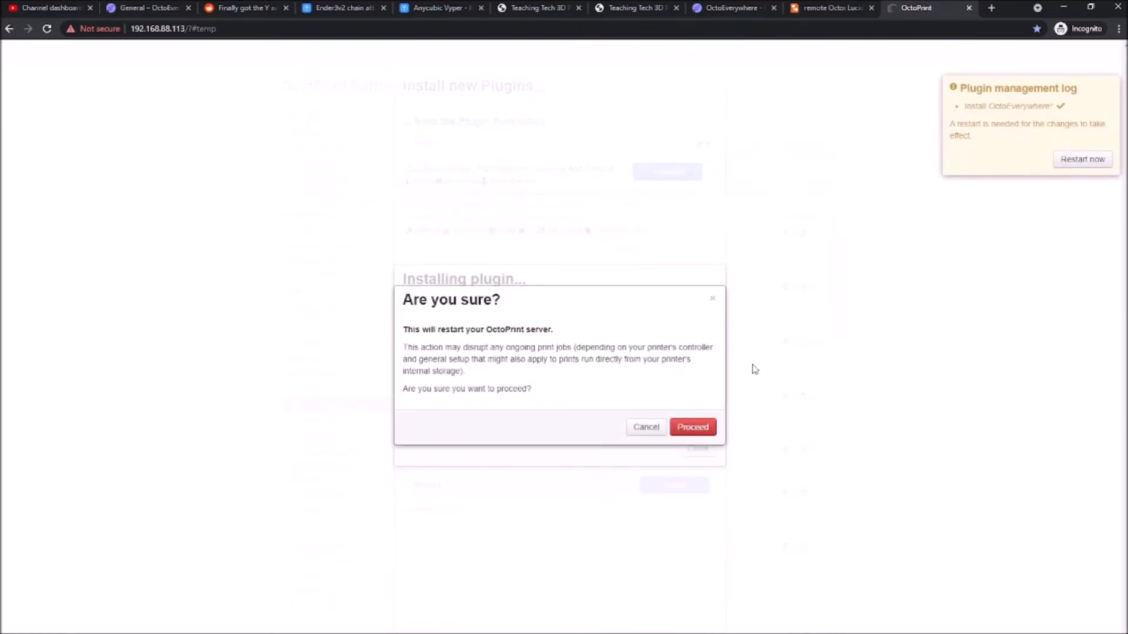
pyautogui.click(693, 427)
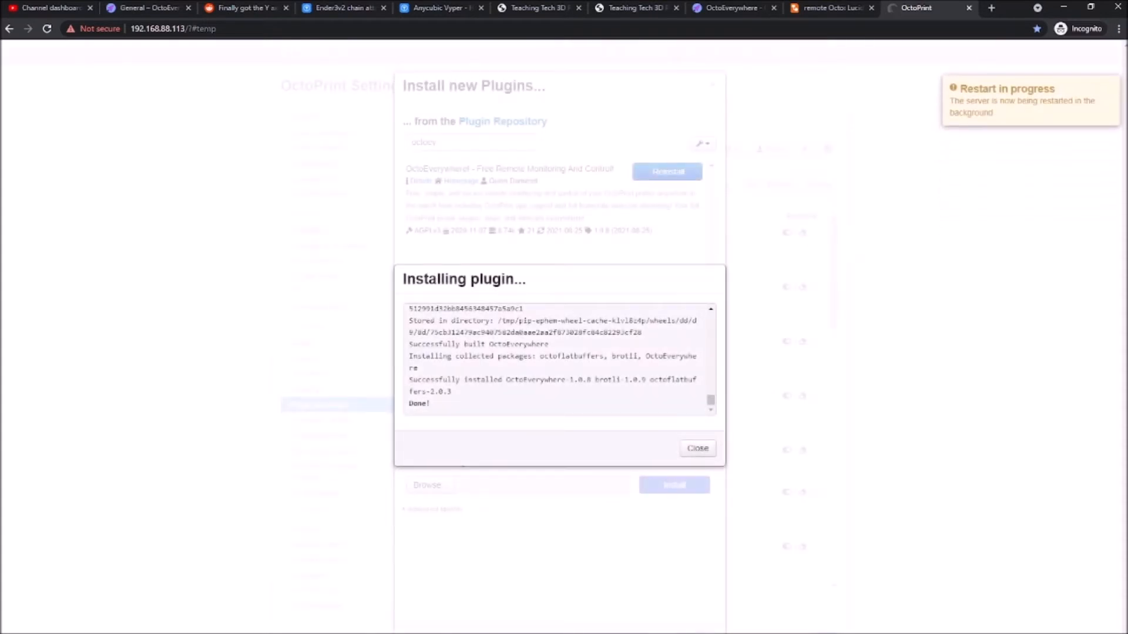
pyautogui.click(699, 448)
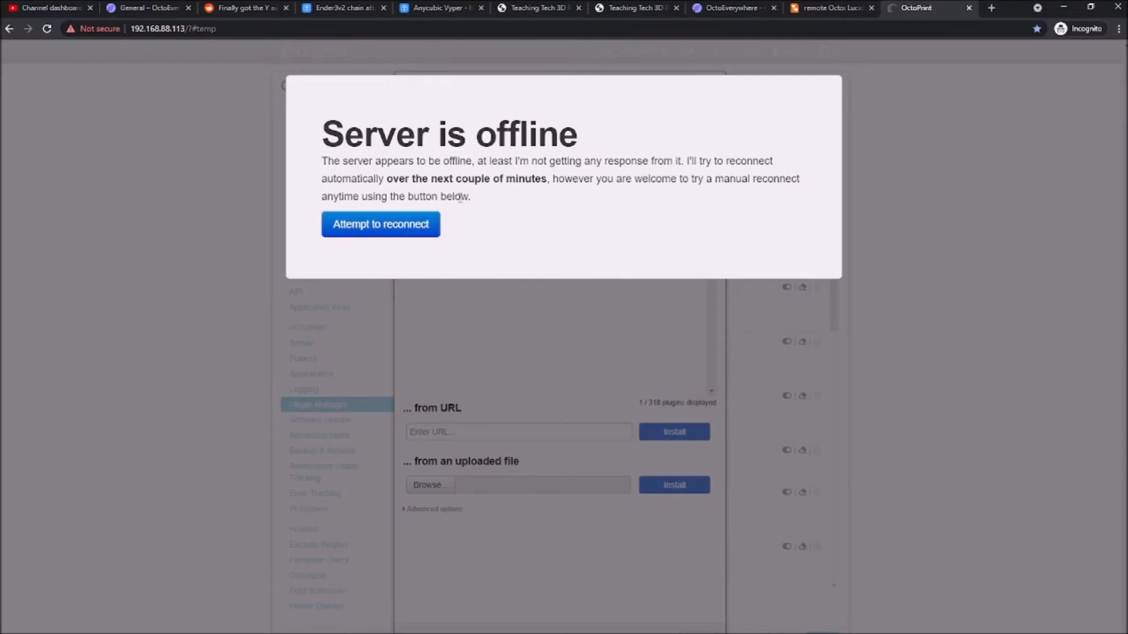
pyautogui.click(373, 229)
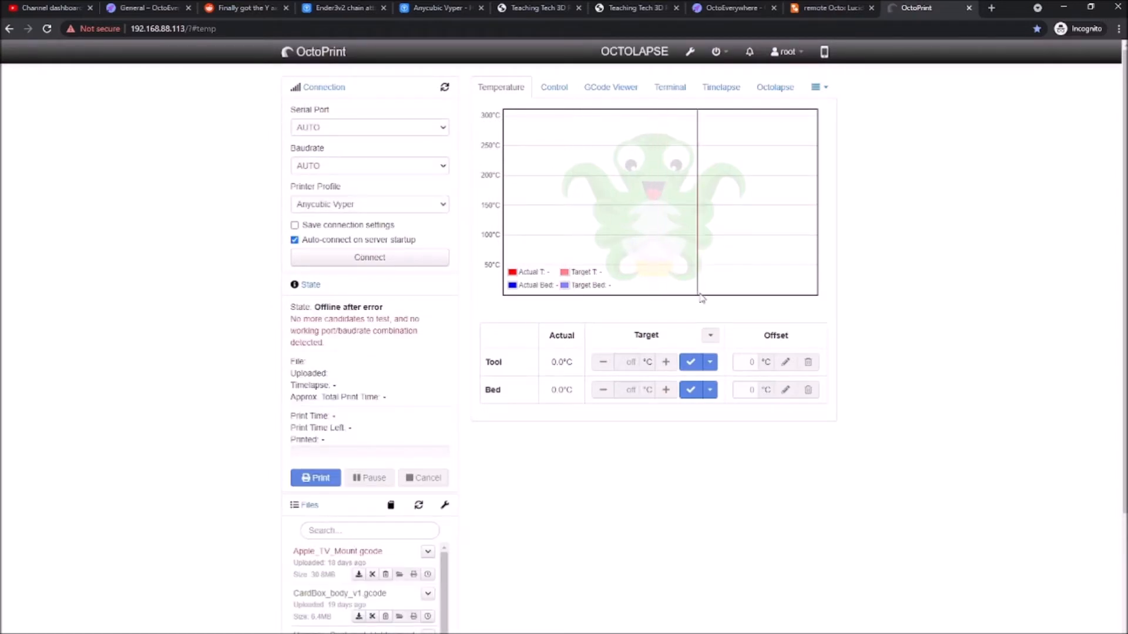
pyautogui.click(820, 87)
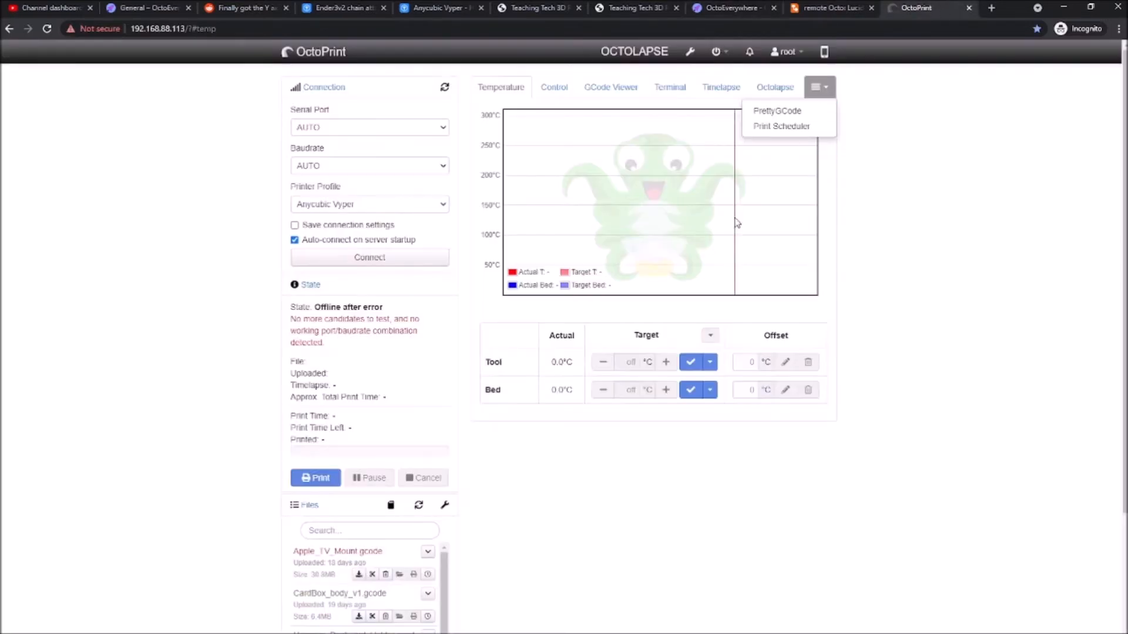
pyautogui.scroll(-4, 594, 456)
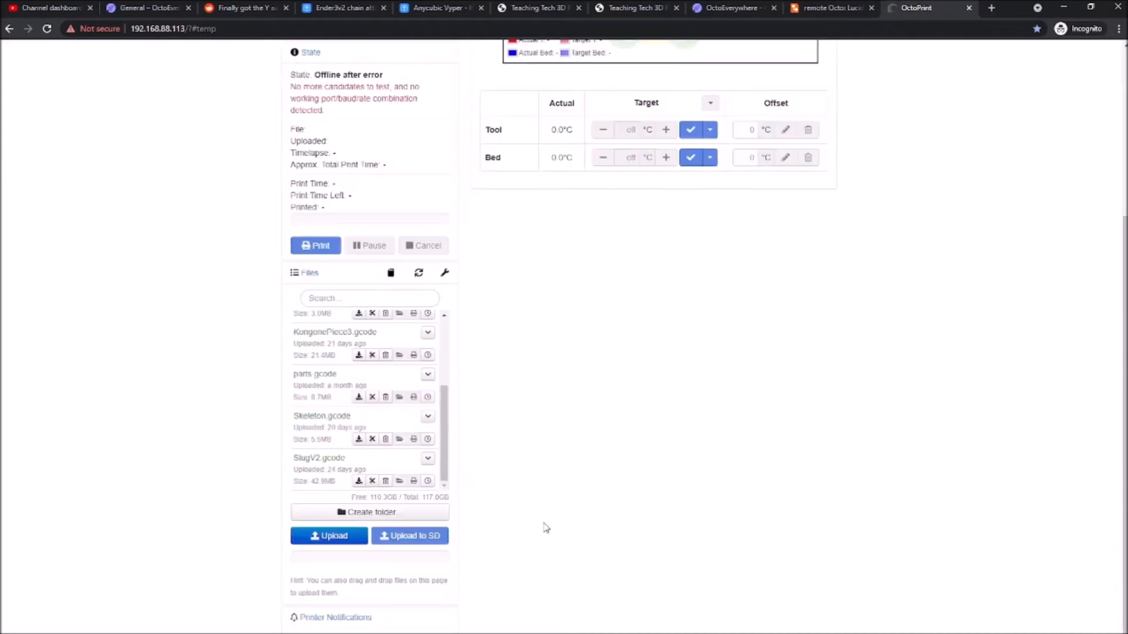
pyautogui.scroll(4, 547, 528)
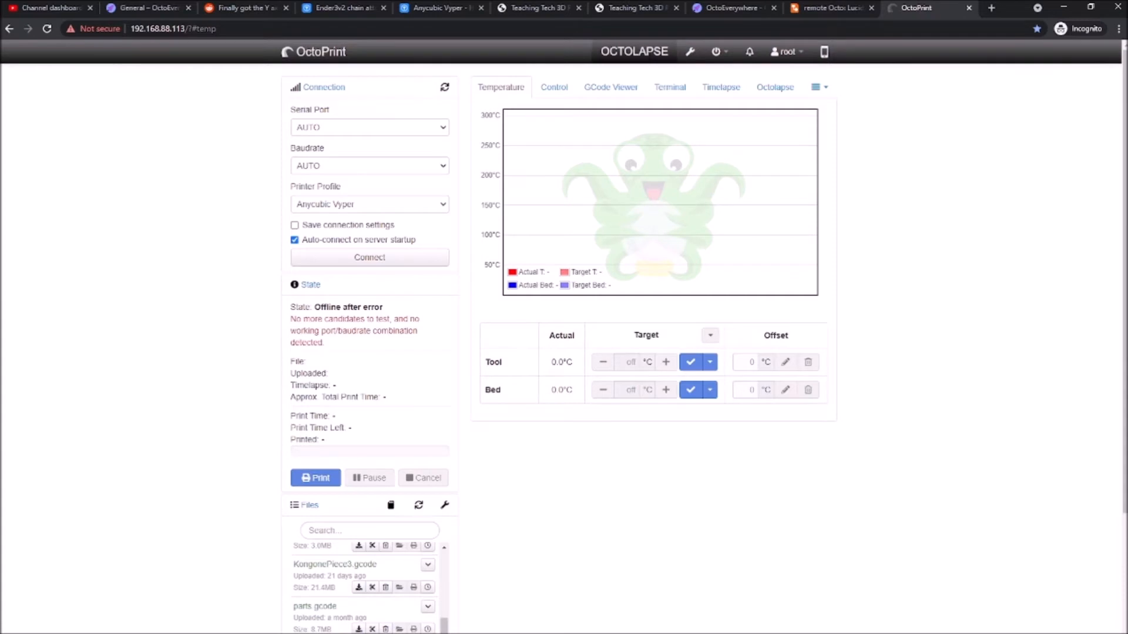
# Step: Open the OctoEverywhere plugin's settings in OctoPrint and launch its two-minute setup completion page
pyautogui.click(690, 52)
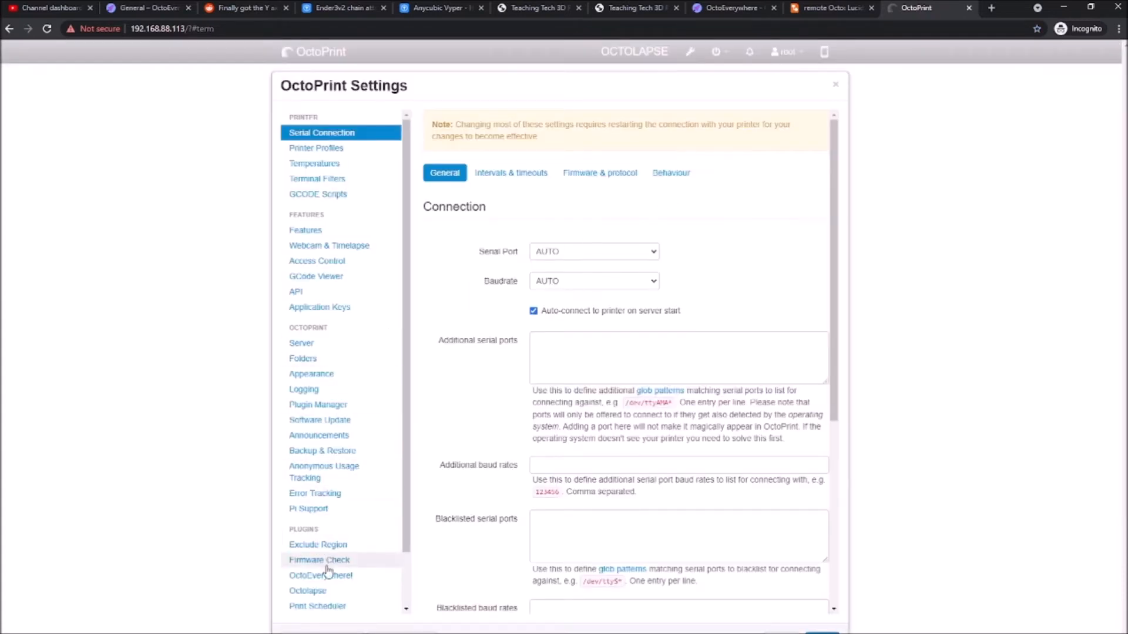
pyautogui.scroll(-1, 328, 571)
pyautogui.click(326, 515)
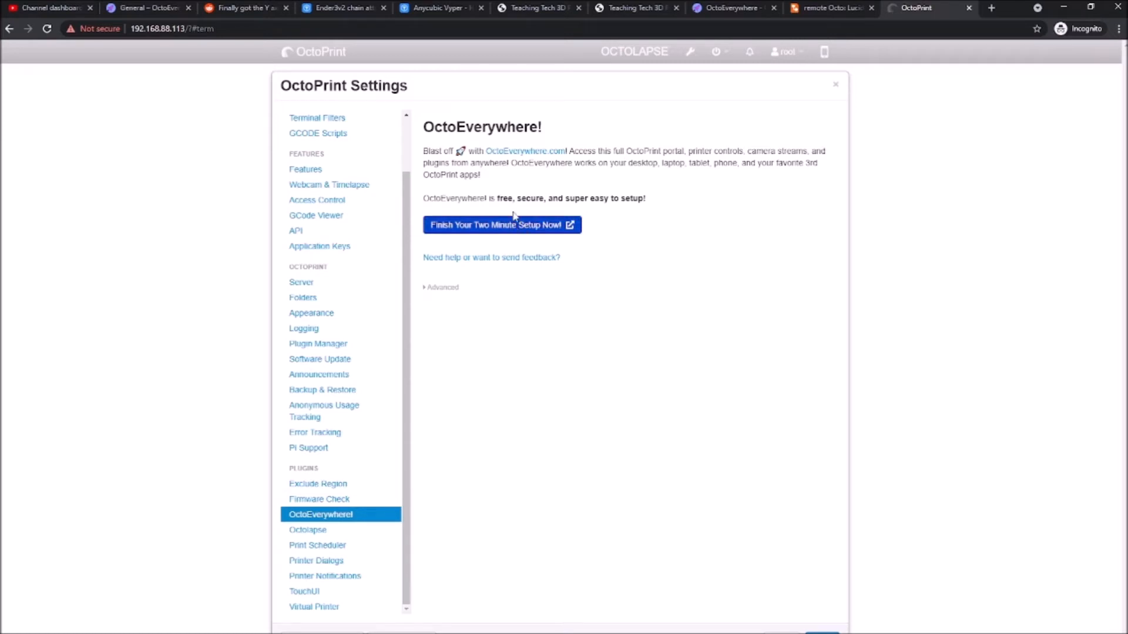
pyautogui.click(513, 229)
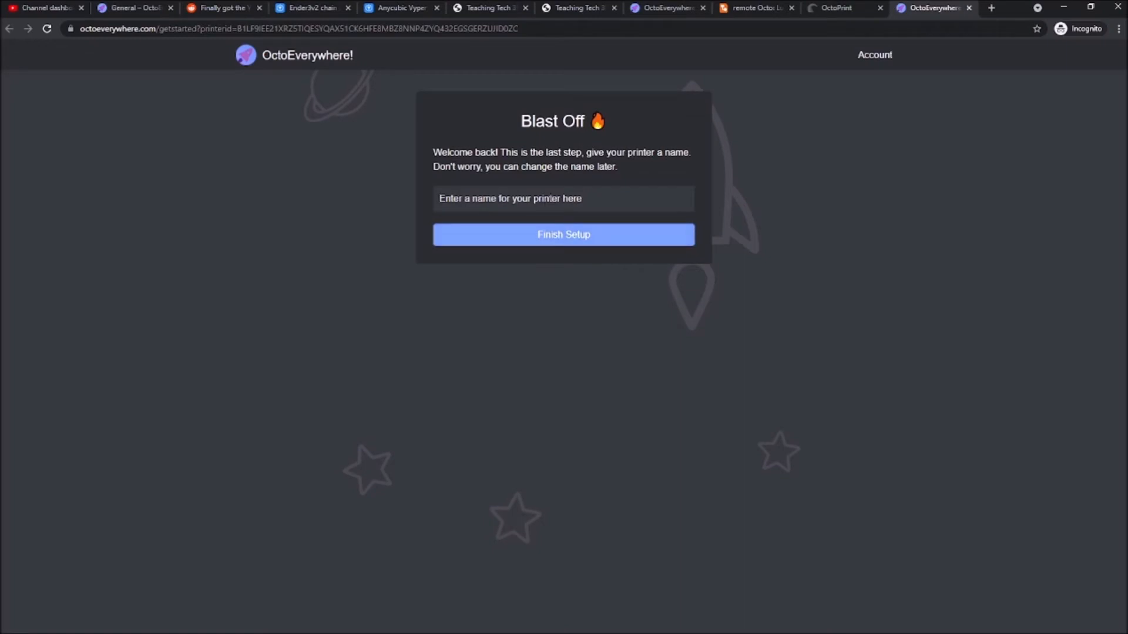
# Step: Name the printer Vyper and finish linking it to the OctoEverywhere account
pyautogui.click(551, 198)
pyautogui.write('Vyper')
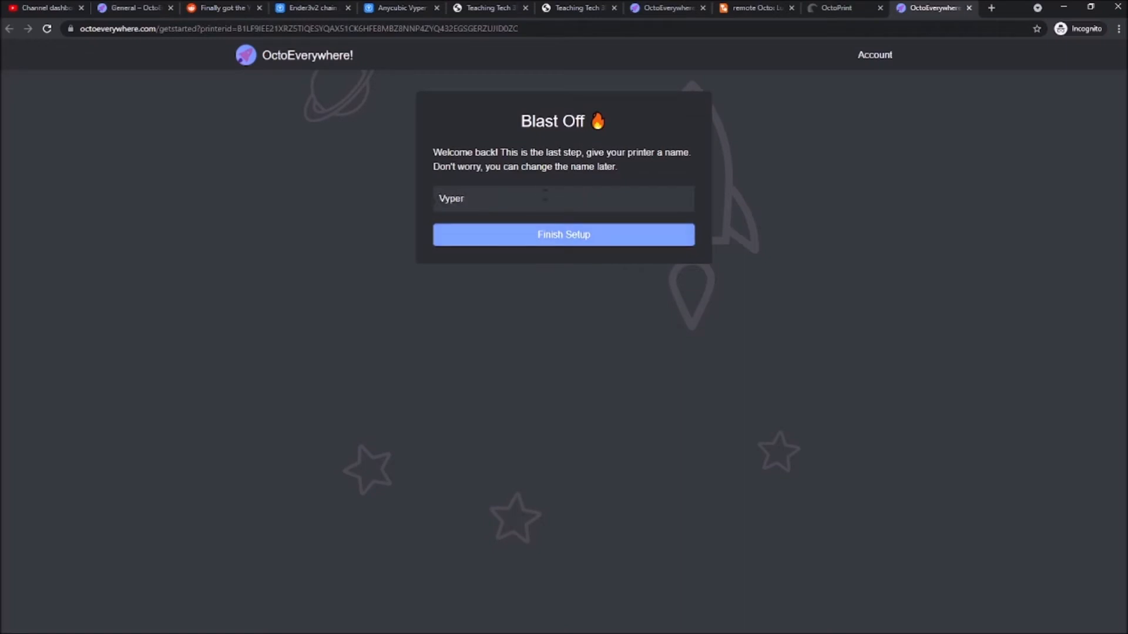
pyautogui.click(576, 240)
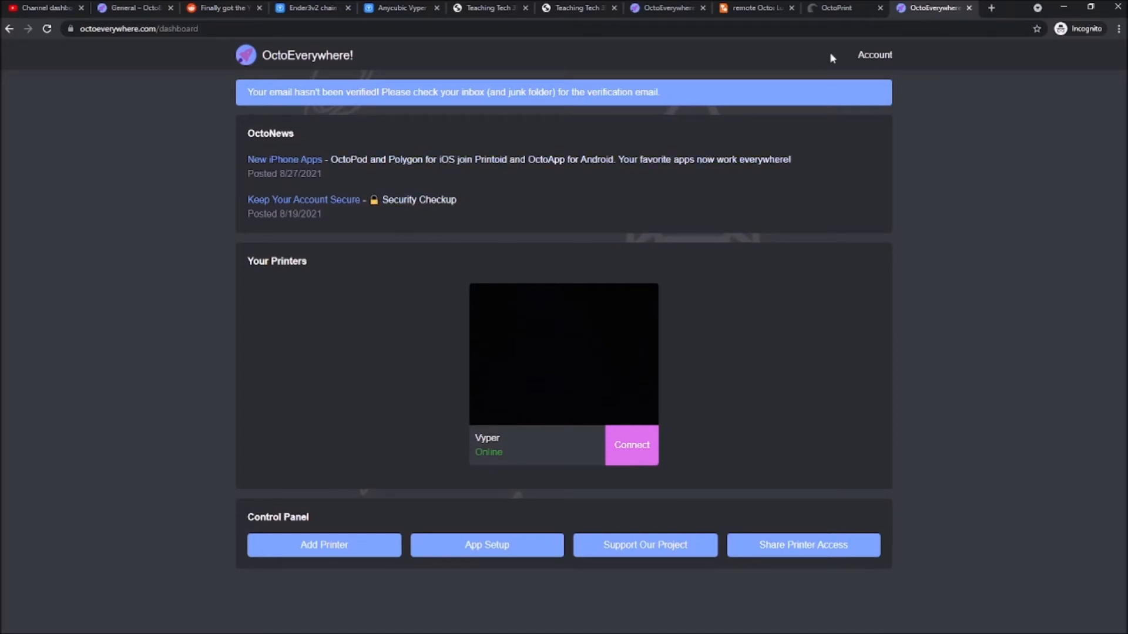
# Step: Enable two-factor authentication for the OctoEverywhere account from the account settings
pyautogui.click(875, 56)
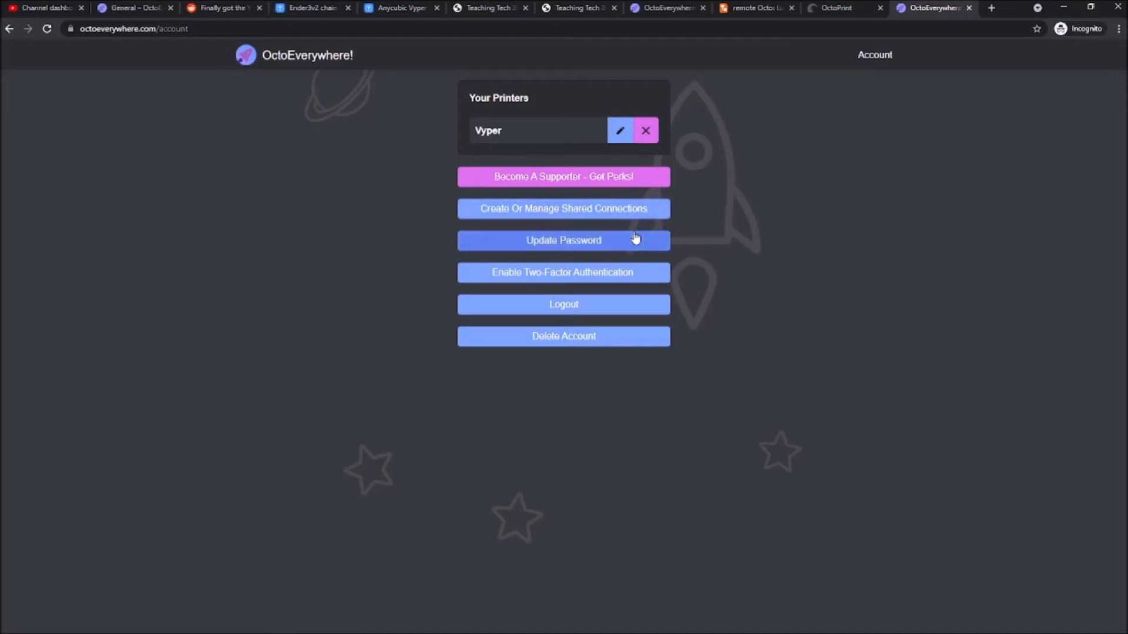
pyautogui.click(570, 276)
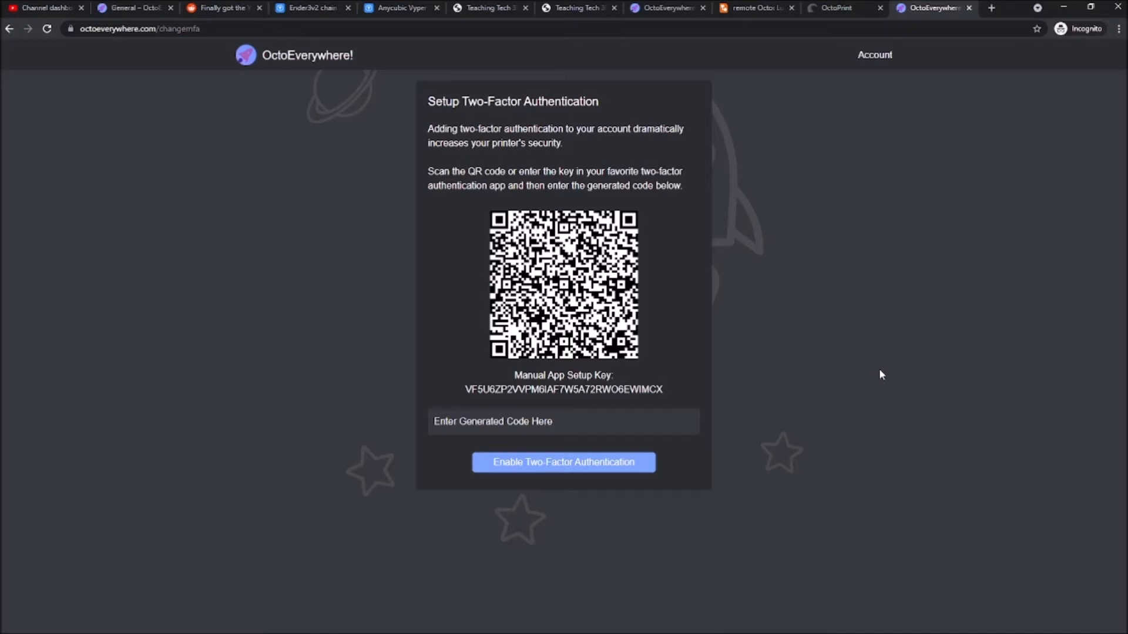
pyautogui.click(873, 56)
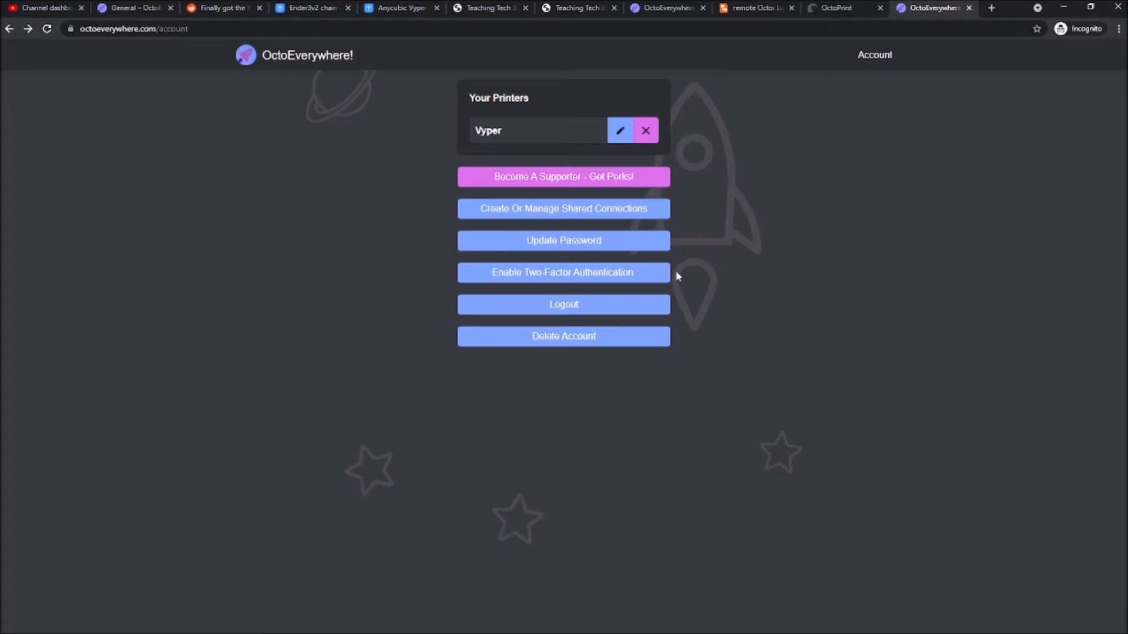
pyautogui.click(526, 280)
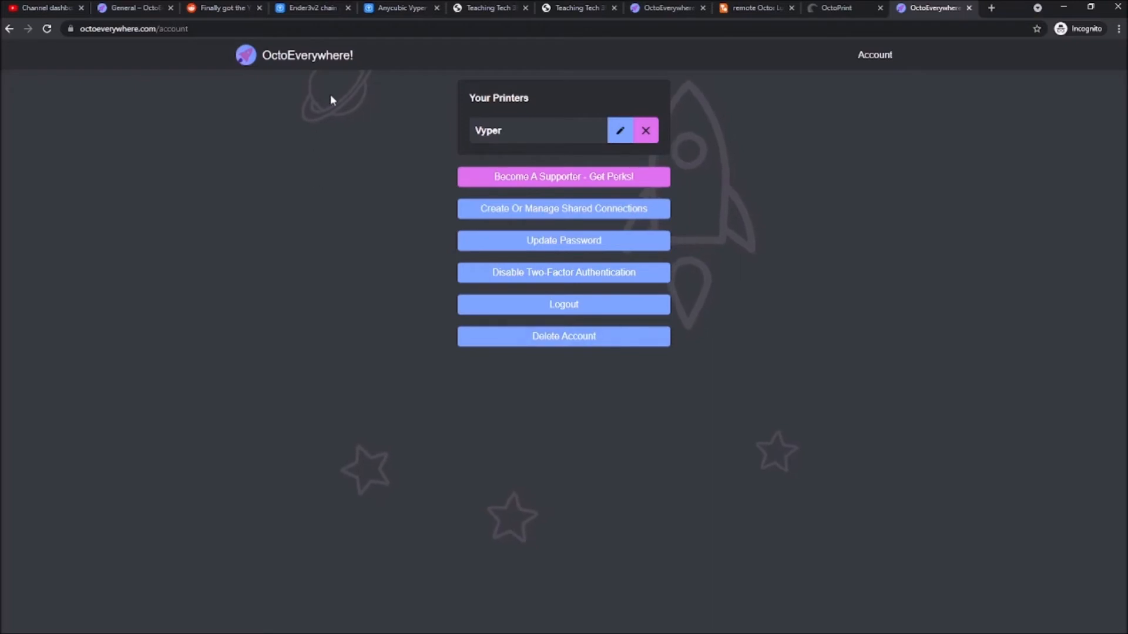
# Step: Return to the dashboard, connect to the Vyper printer, and log in to its OctoPrint portal as root with the account password
pyautogui.hotkey('alt', 'Left')
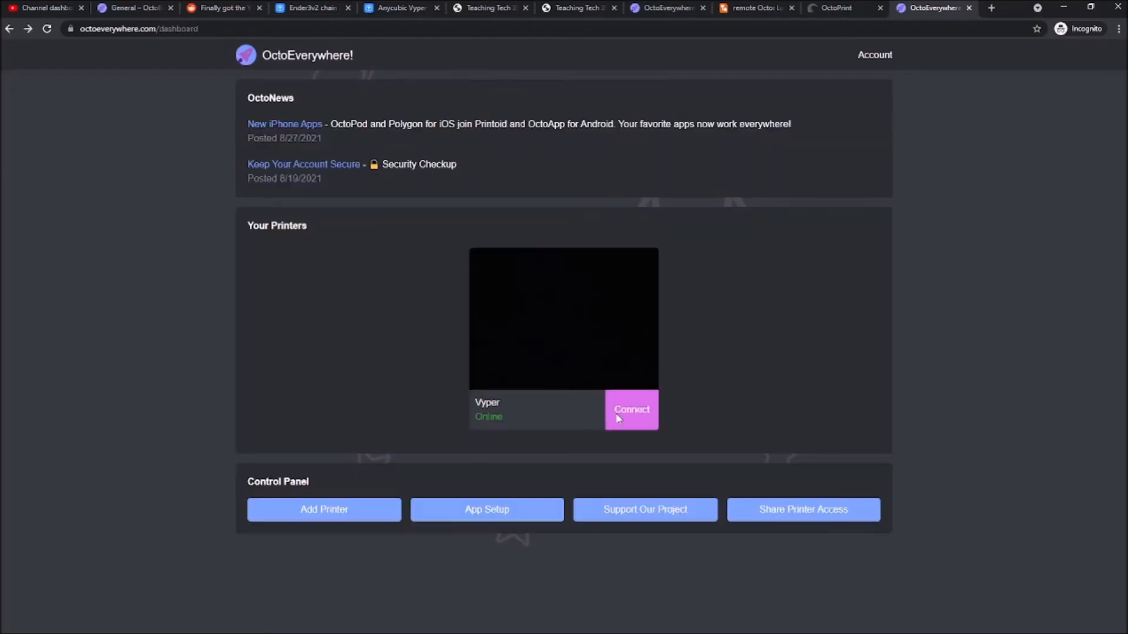
pyautogui.click(630, 414)
pyautogui.click(788, 347)
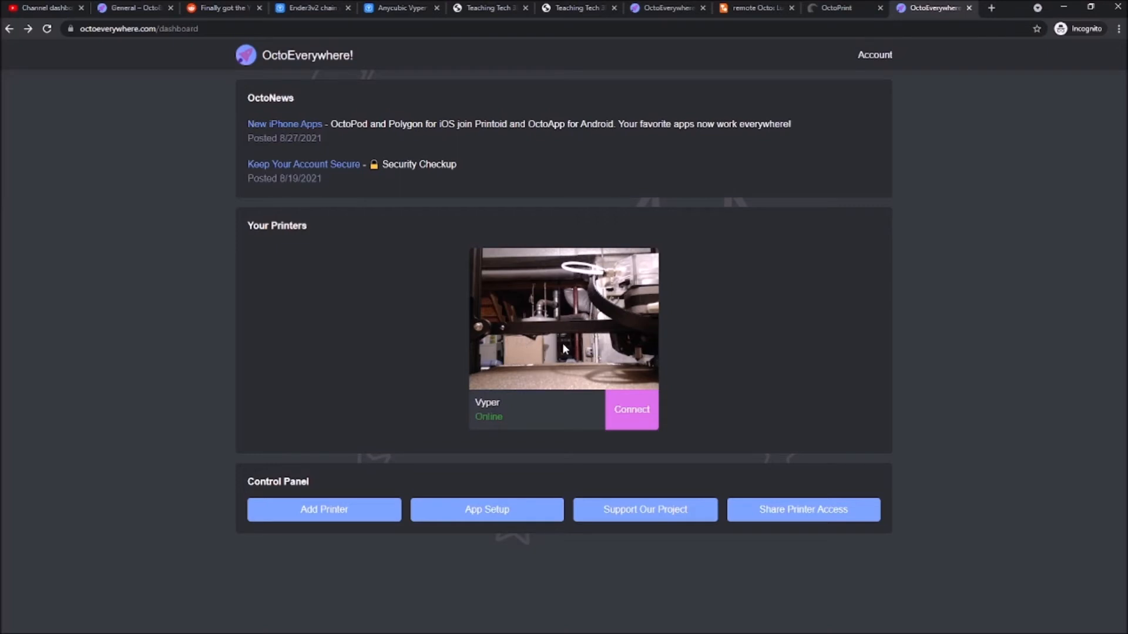
pyautogui.click(631, 414)
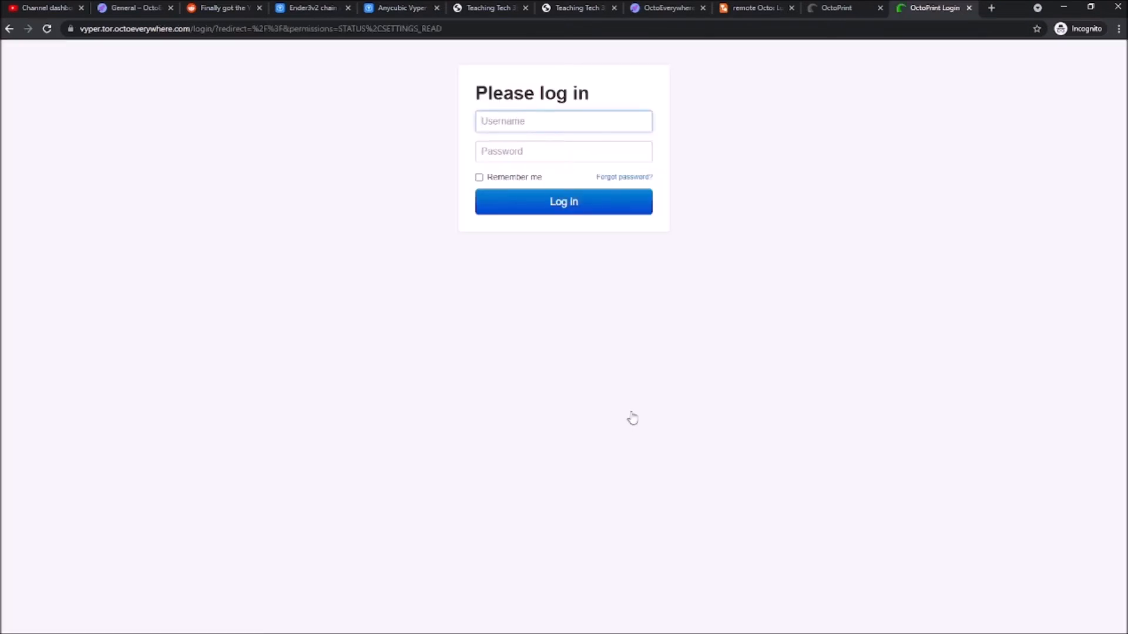
pyautogui.write('root')
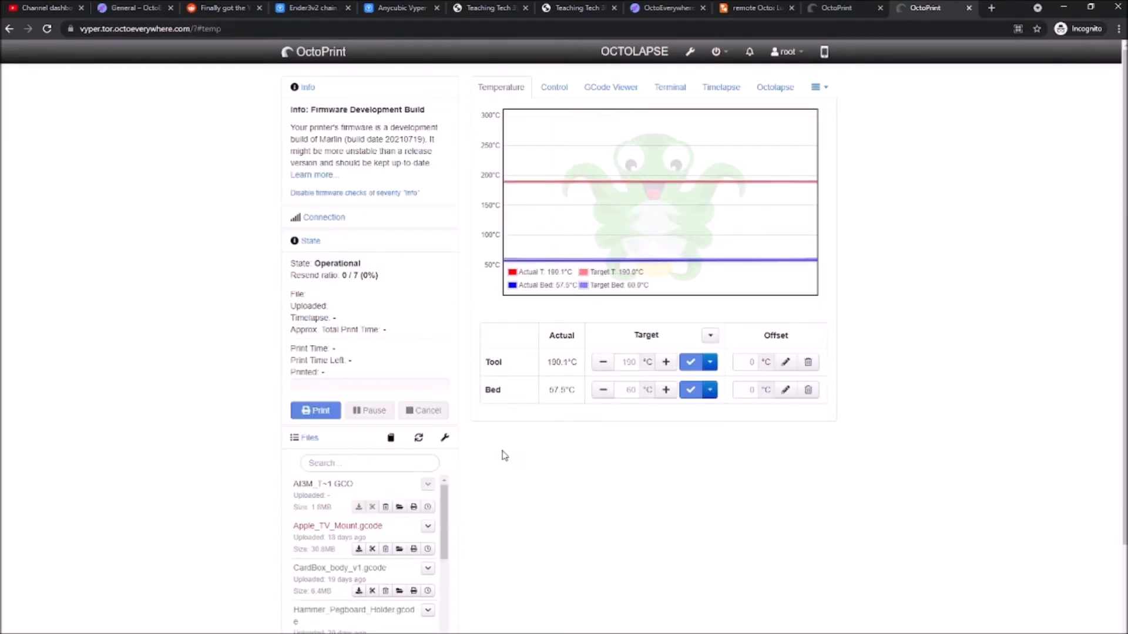
# Step: Upload temptower_vyper_mpox_016.gcode from the Desktop folder through the remote portal and check the local OctoPrint file list for it
pyautogui.scroll(-1, 498, 457)
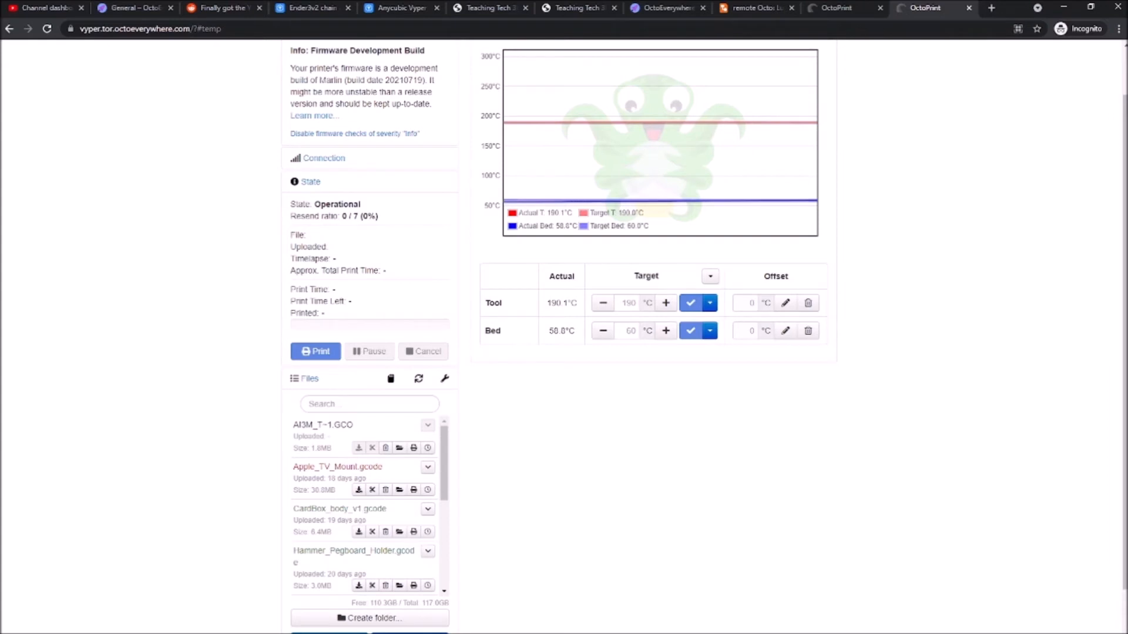
pyautogui.moveTo(445, 461); pyautogui.dragTo(471, 463)
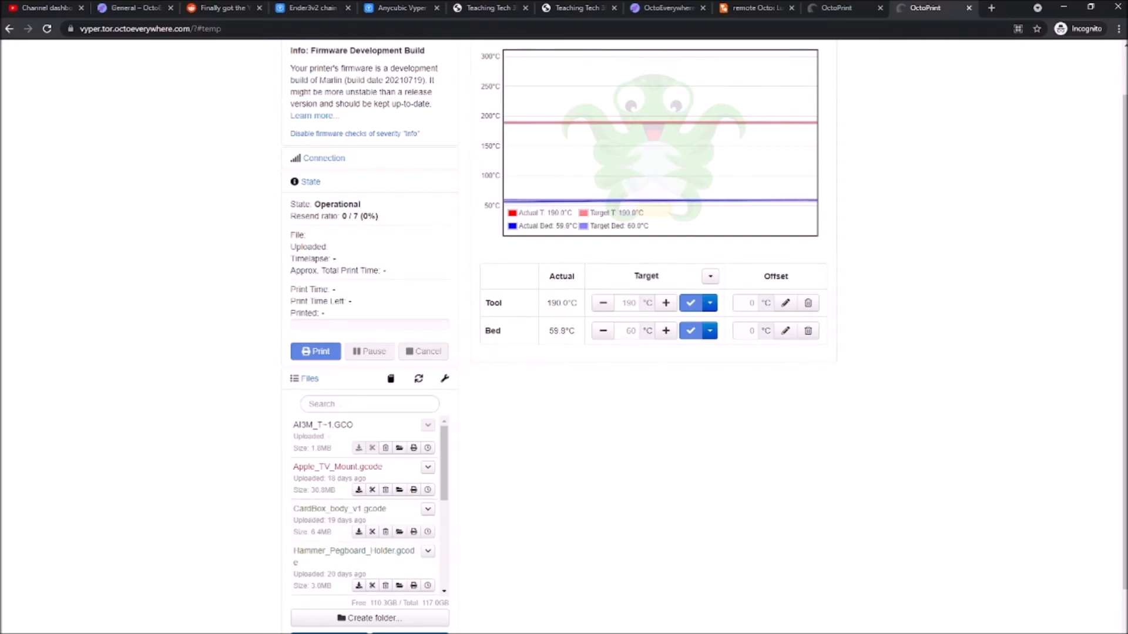
pyautogui.scroll(-2, 411, 529)
pyautogui.click(329, 524)
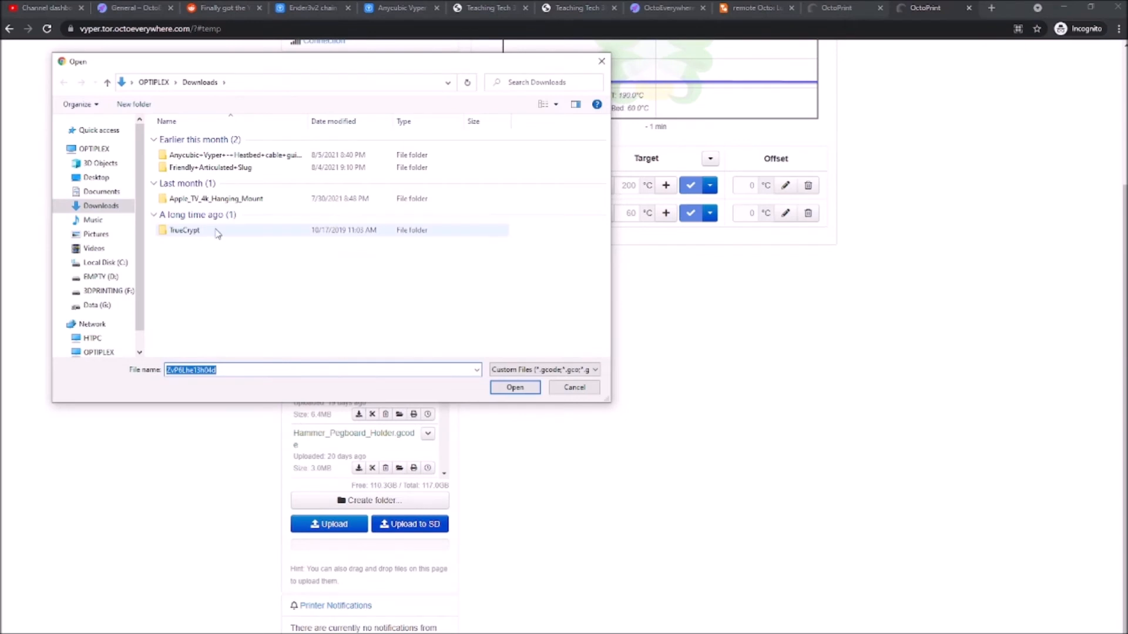
pyautogui.click(95, 176)
pyautogui.click(235, 175)
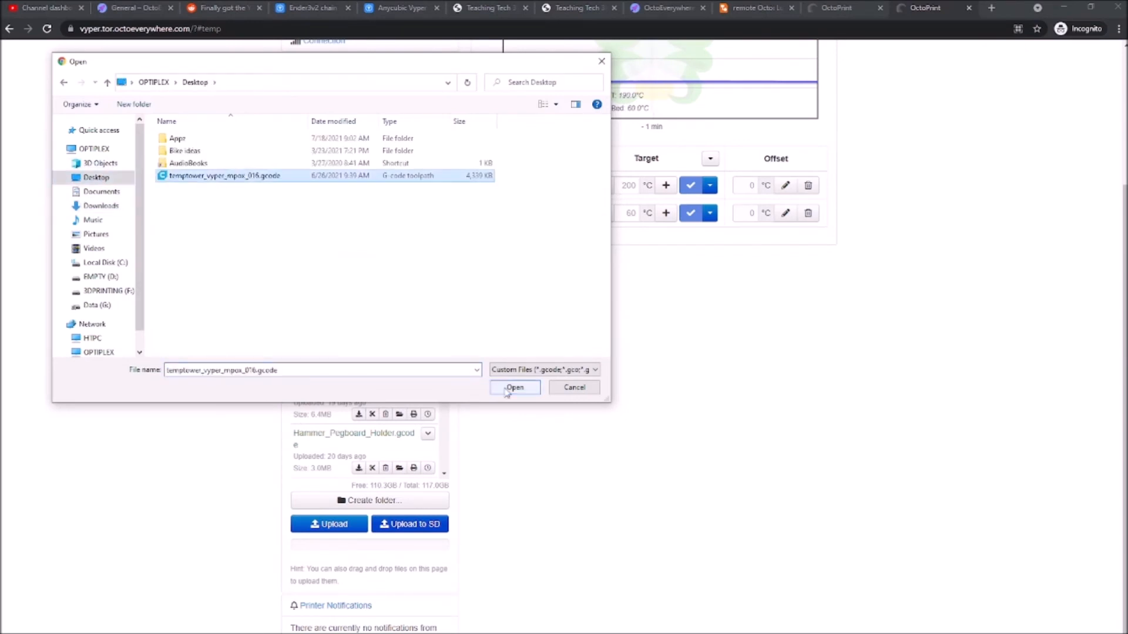
pyautogui.click(507, 390)
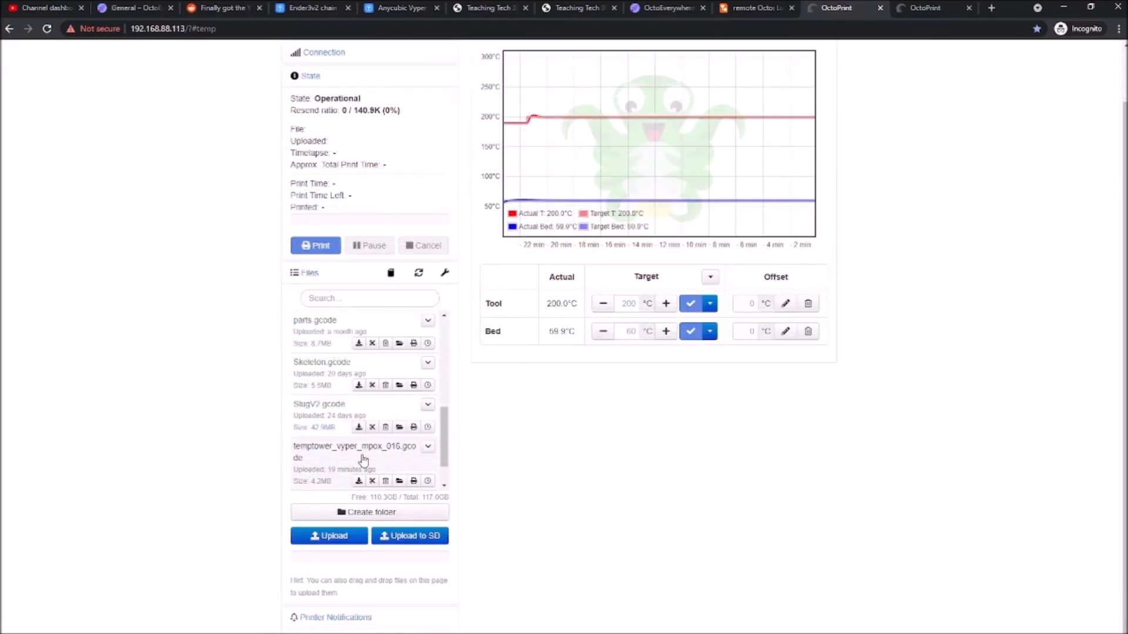
pyautogui.scroll(1, 634, 488)
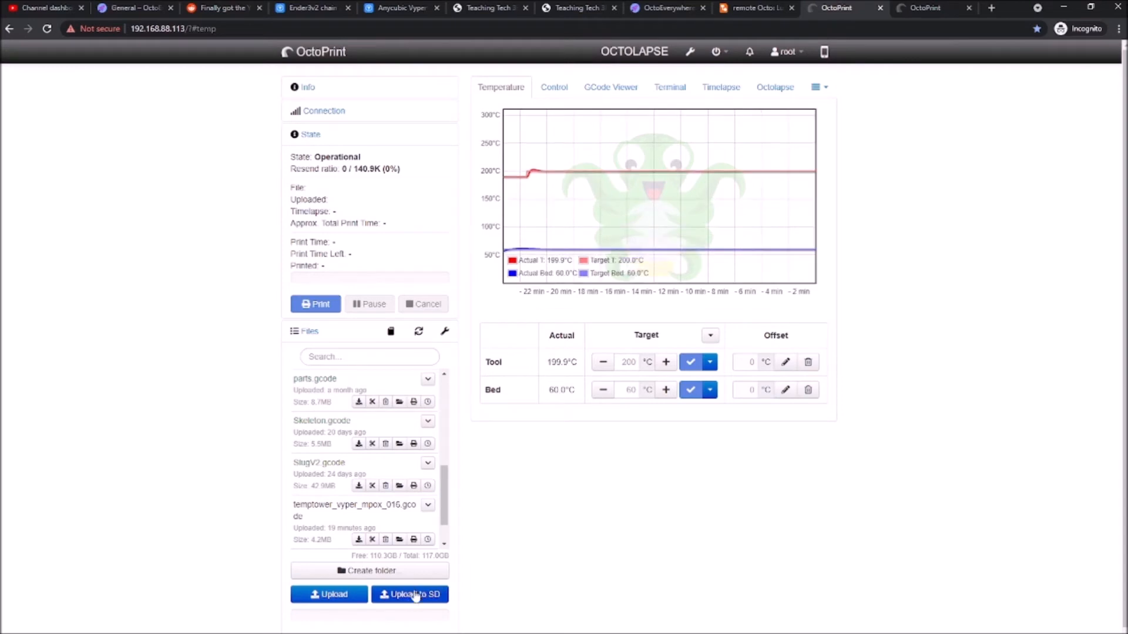
# Step: Load temptower_vyper_mpox_016.gcode, start printing it, and open the printer's control view
pyautogui.click(333, 514)
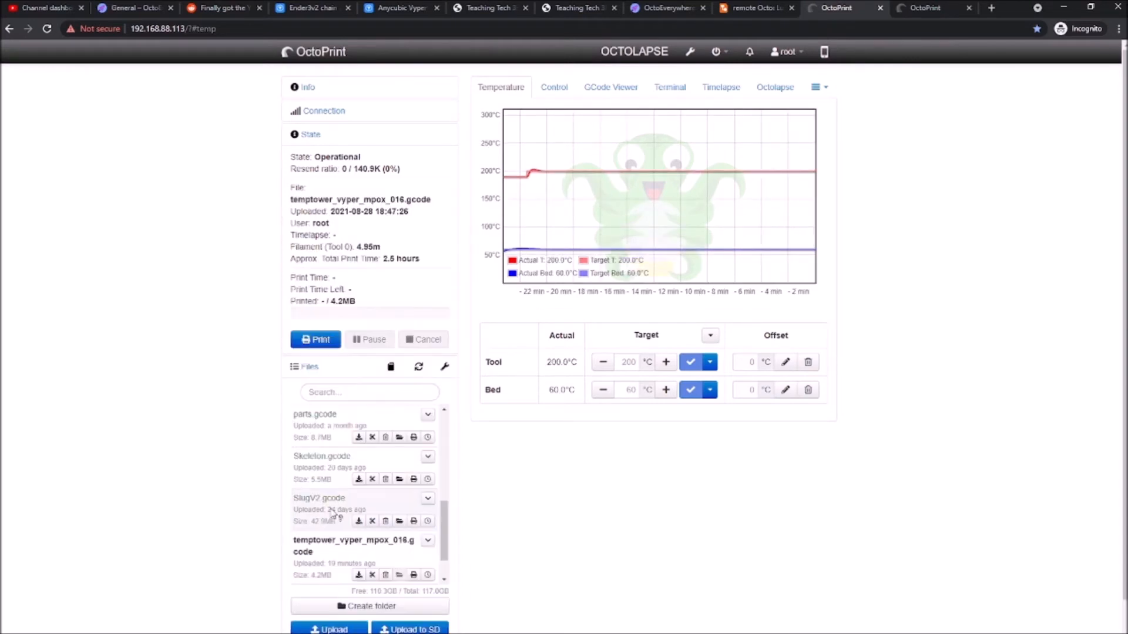
pyautogui.click(327, 346)
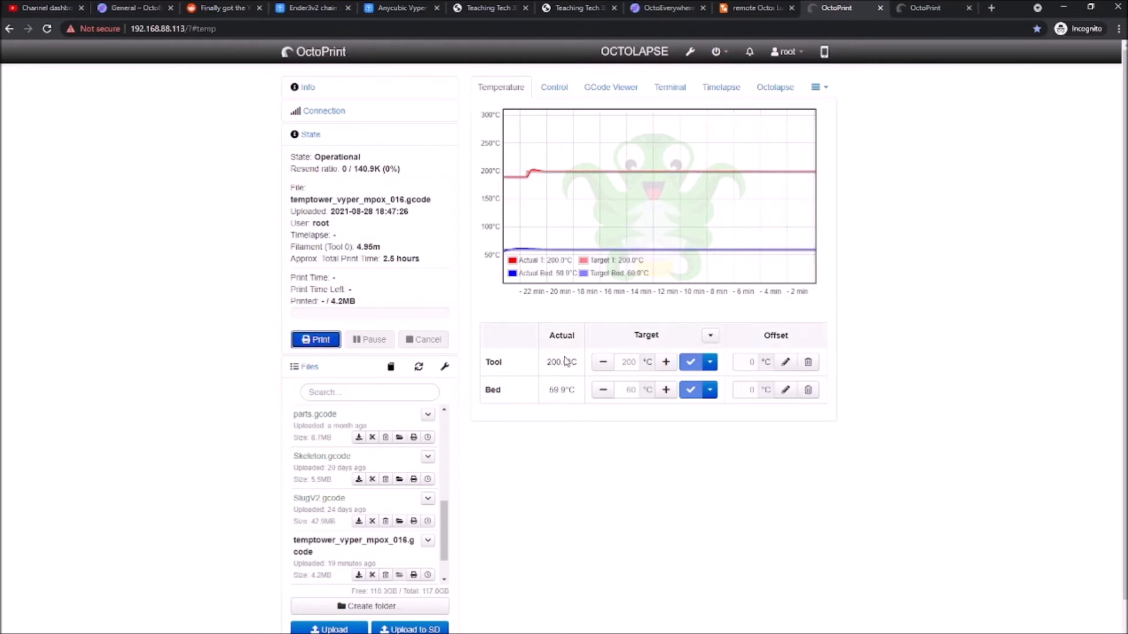
pyautogui.click(563, 93)
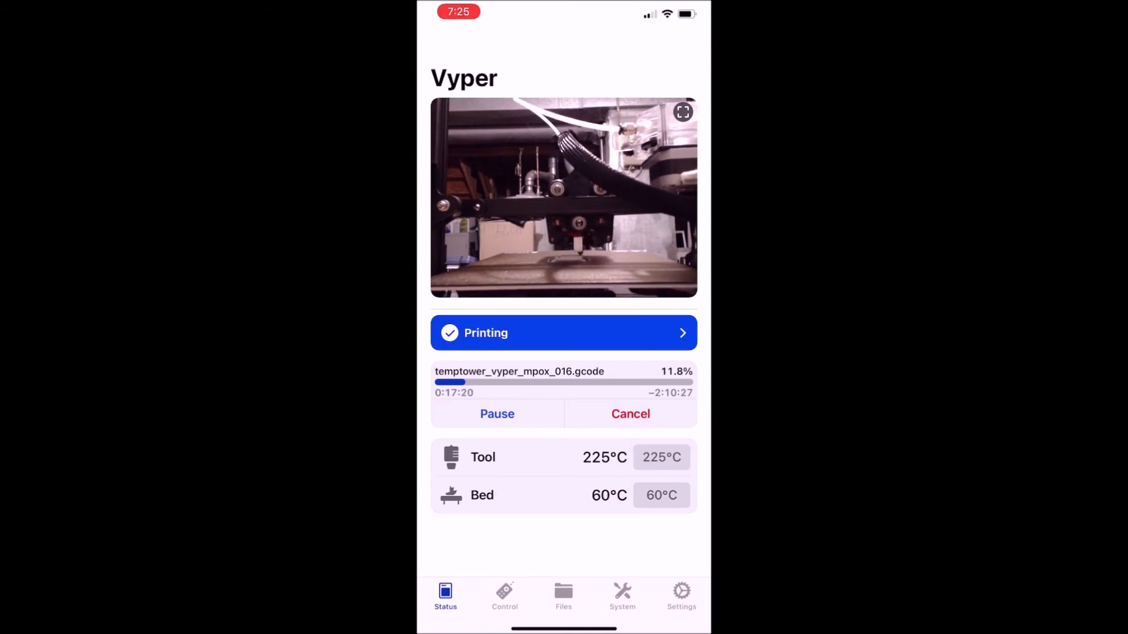
# Step: In the Polymer mobile app, review the Vyper's movement controls, OctoPrint and SD card files, system commands and settings, and return to the printer status
pyautogui.click(504, 596)
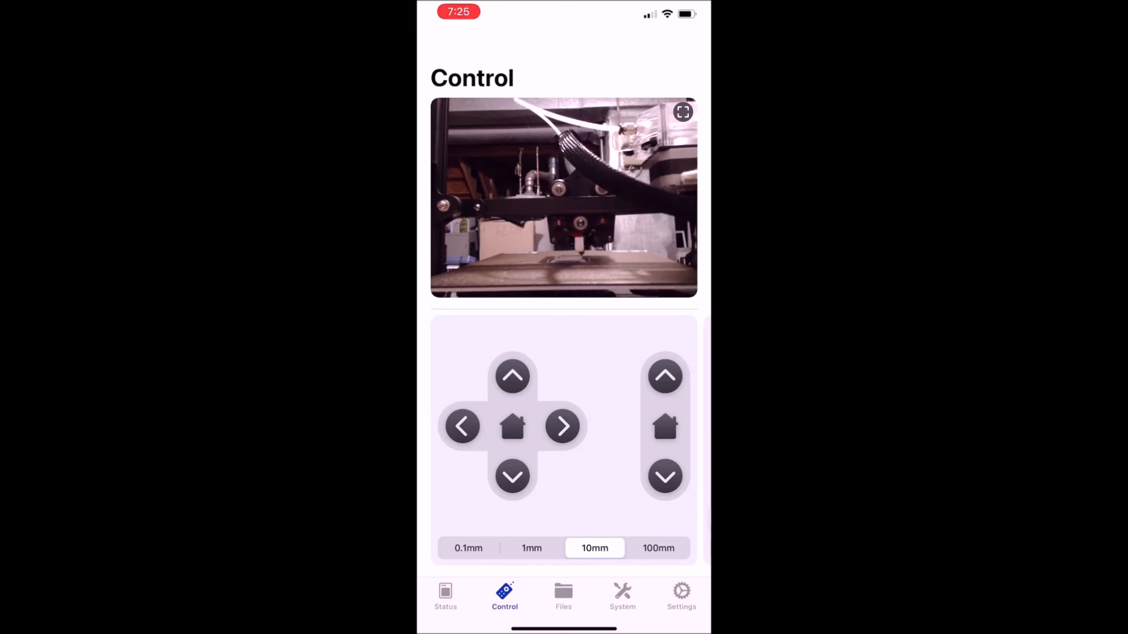
pyautogui.click(563, 597)
pyautogui.scroll(2, 563, 353)
pyautogui.click(591, 45)
pyautogui.click(622, 596)
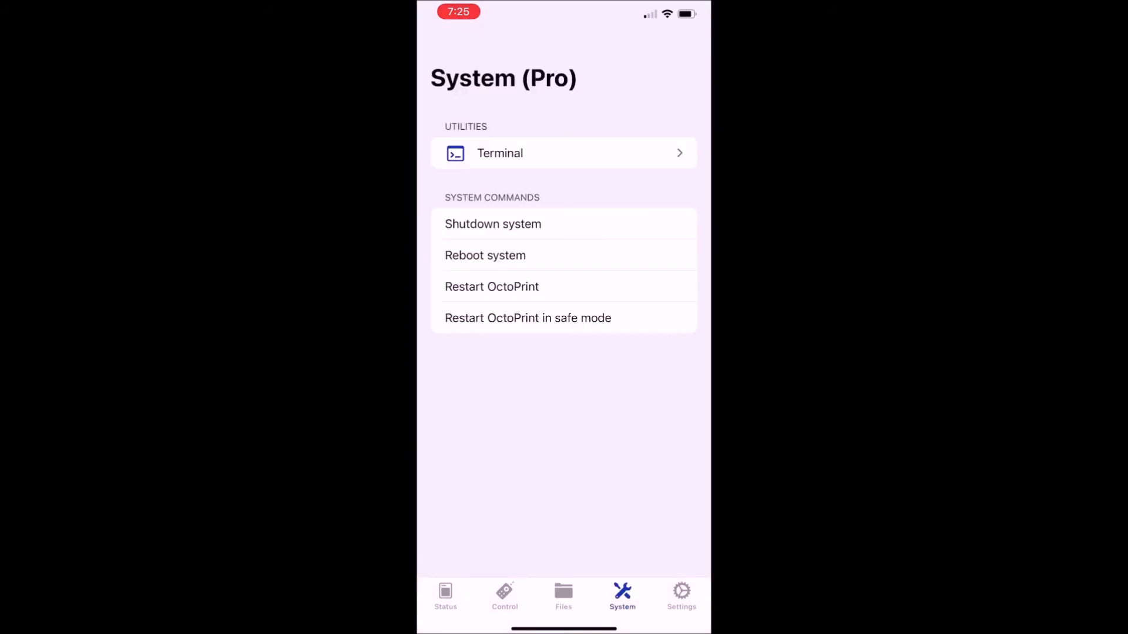
pyautogui.click(682, 596)
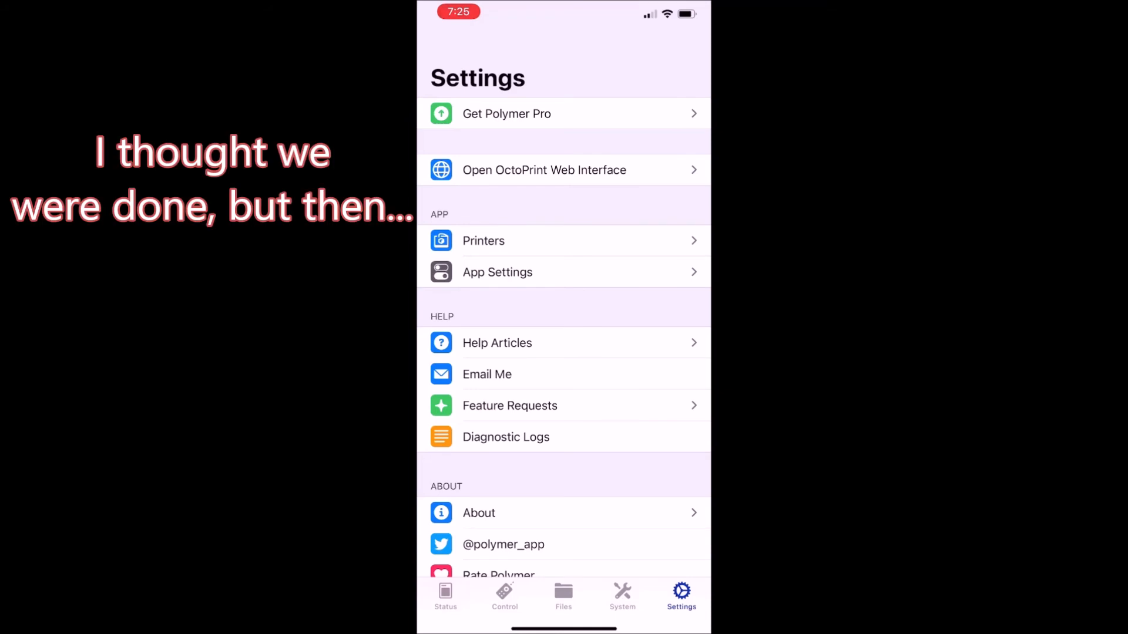
pyautogui.click(446, 596)
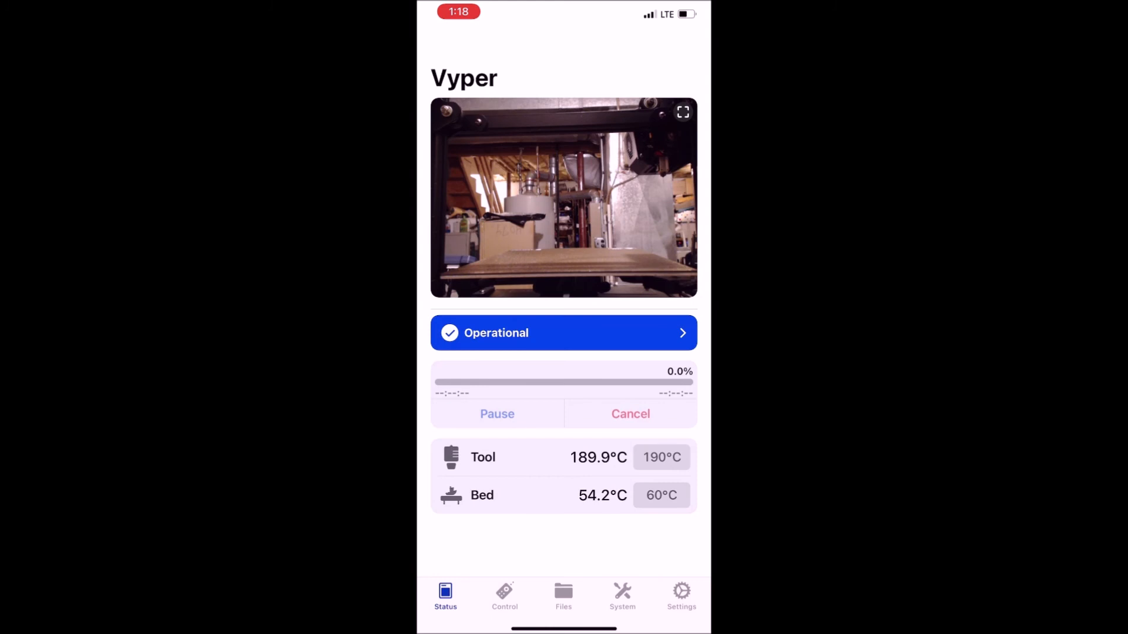
# Step: Home the Vyper's X and Y axes remotely, followed by the Z axis, and check the printer status
pyautogui.click(504, 596)
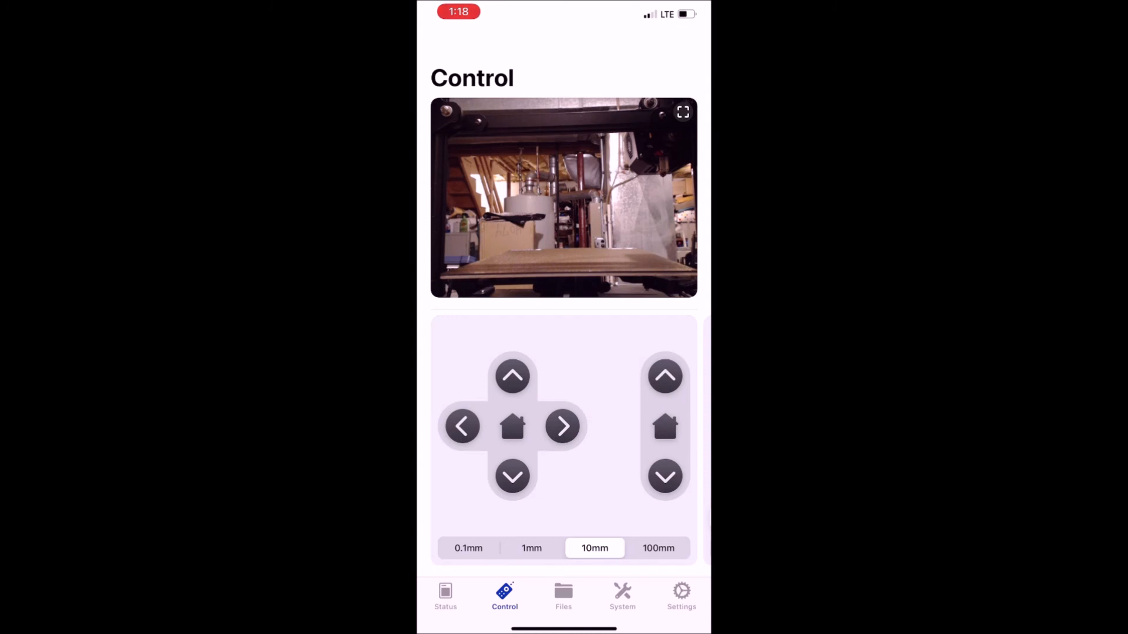
pyautogui.click(665, 427)
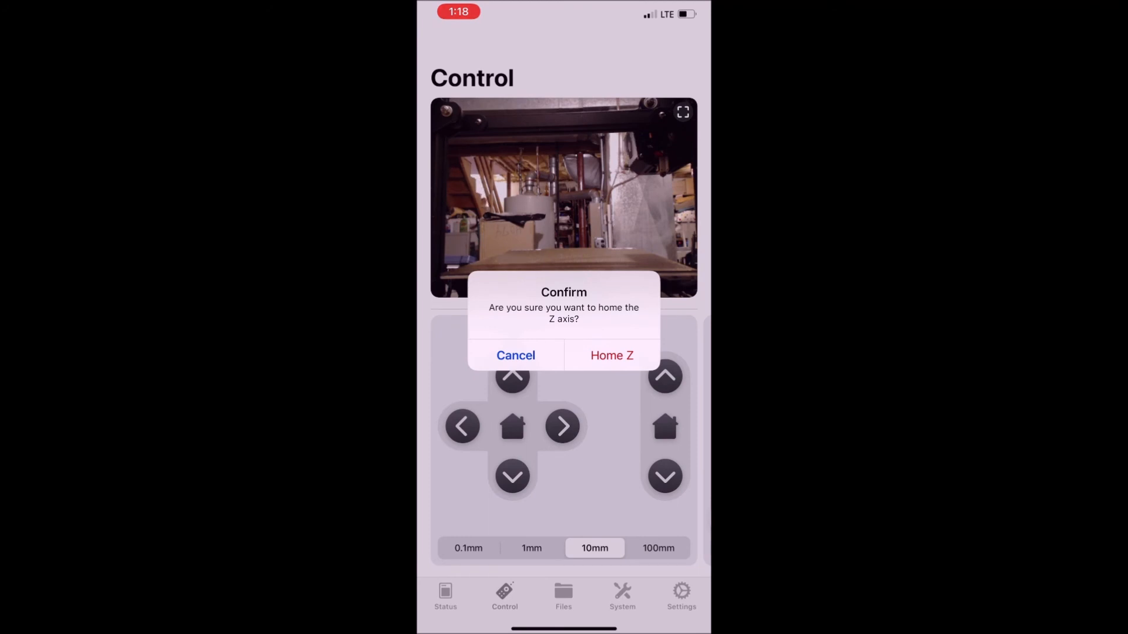
pyautogui.click(516, 356)
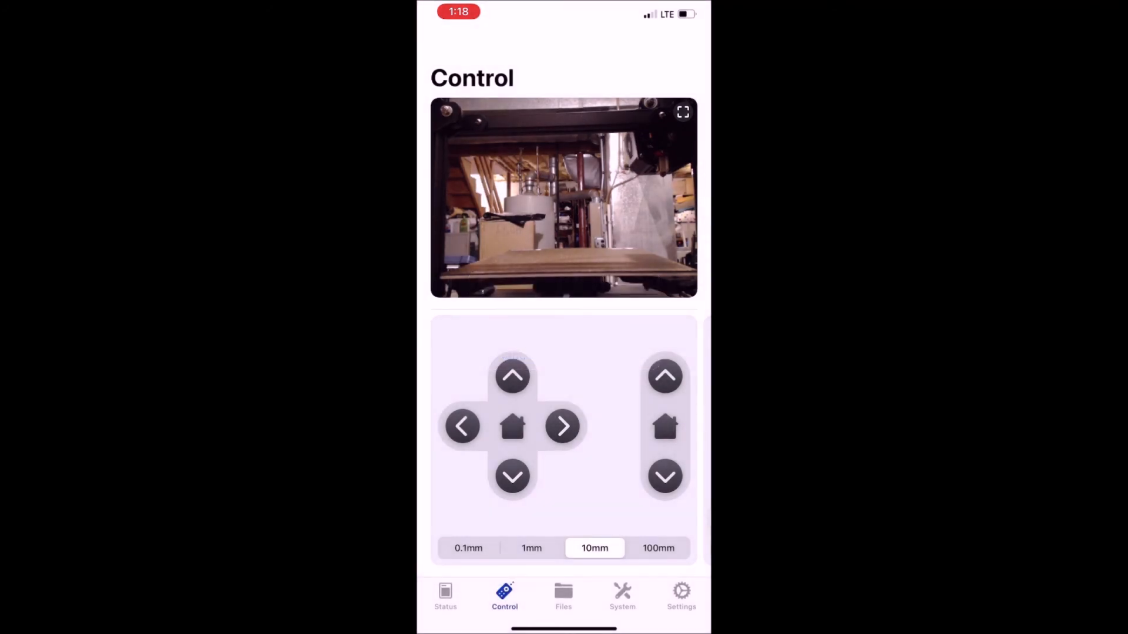
pyautogui.click(512, 427)
pyautogui.click(611, 356)
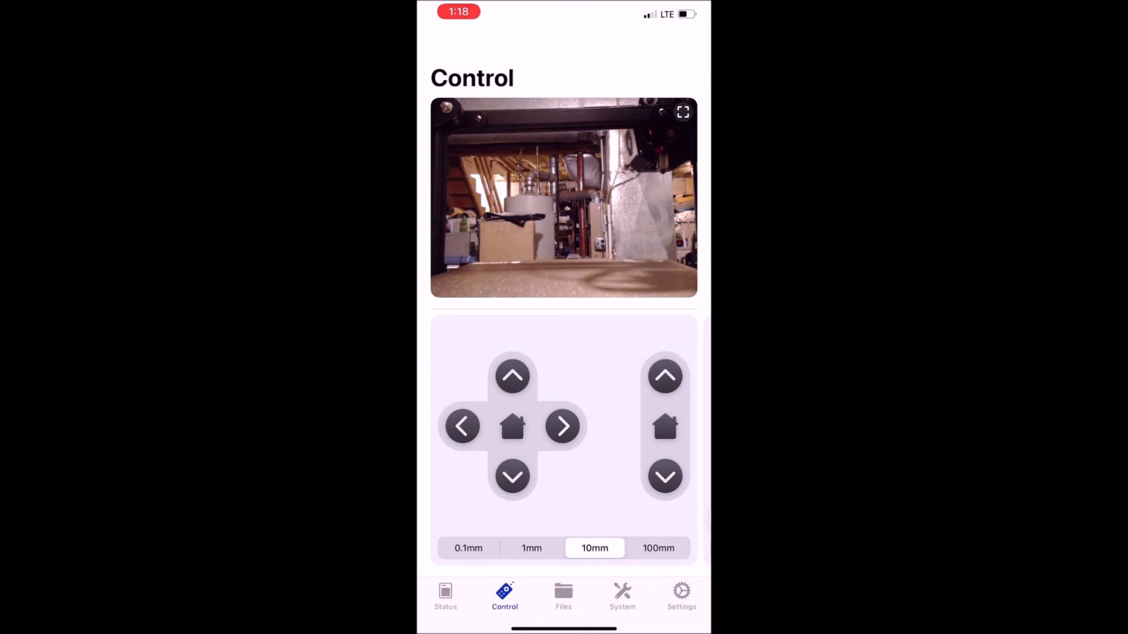
pyautogui.click(665, 426)
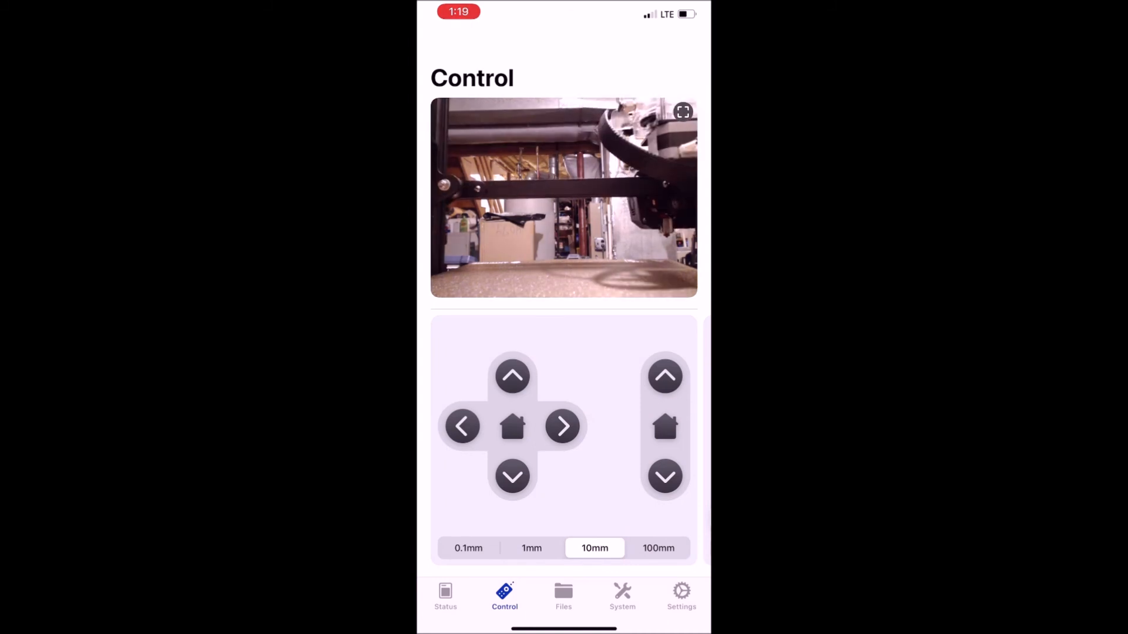
pyautogui.click(445, 596)
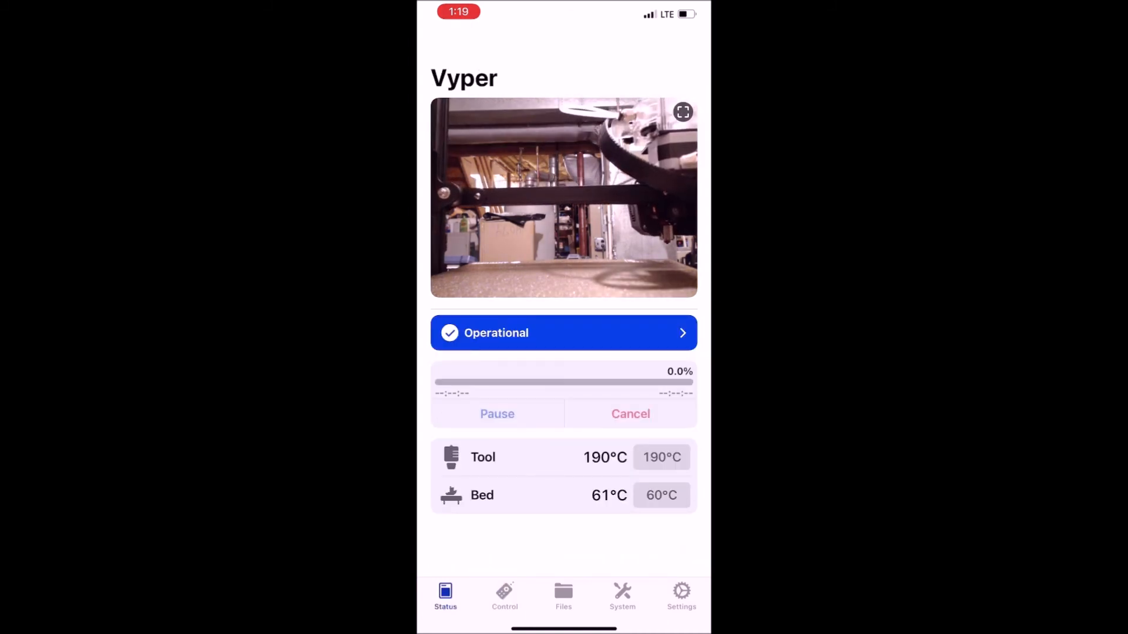
# Step: Start printing XYZ_Calibration_cube.gcode from the OctoPrint files and check the print's status
pyautogui.click(563, 596)
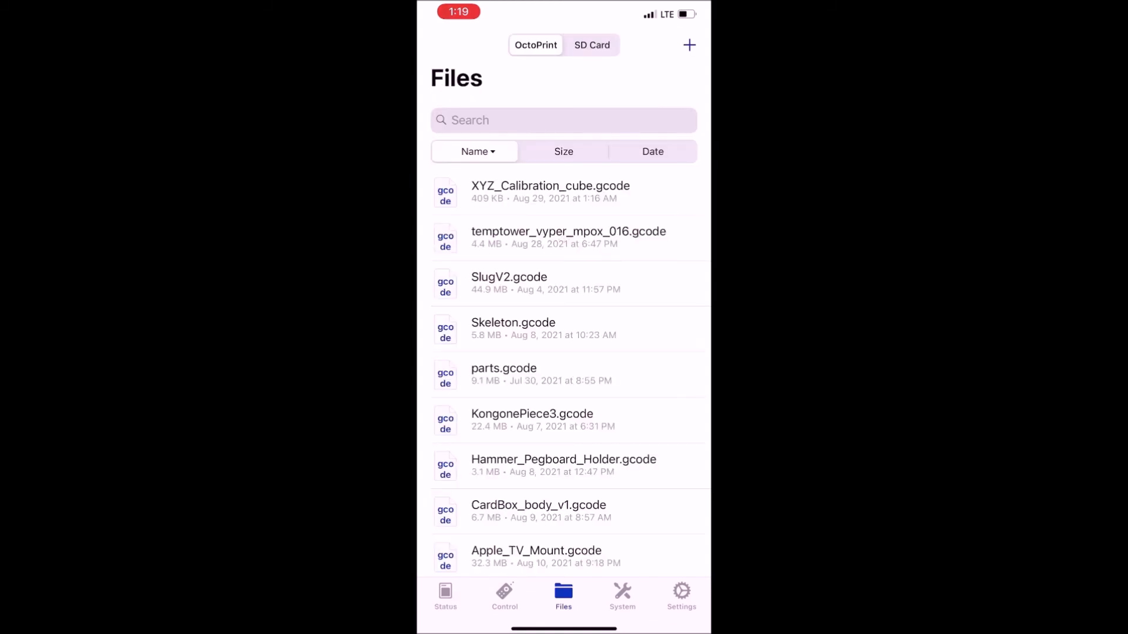
pyautogui.click(550, 192)
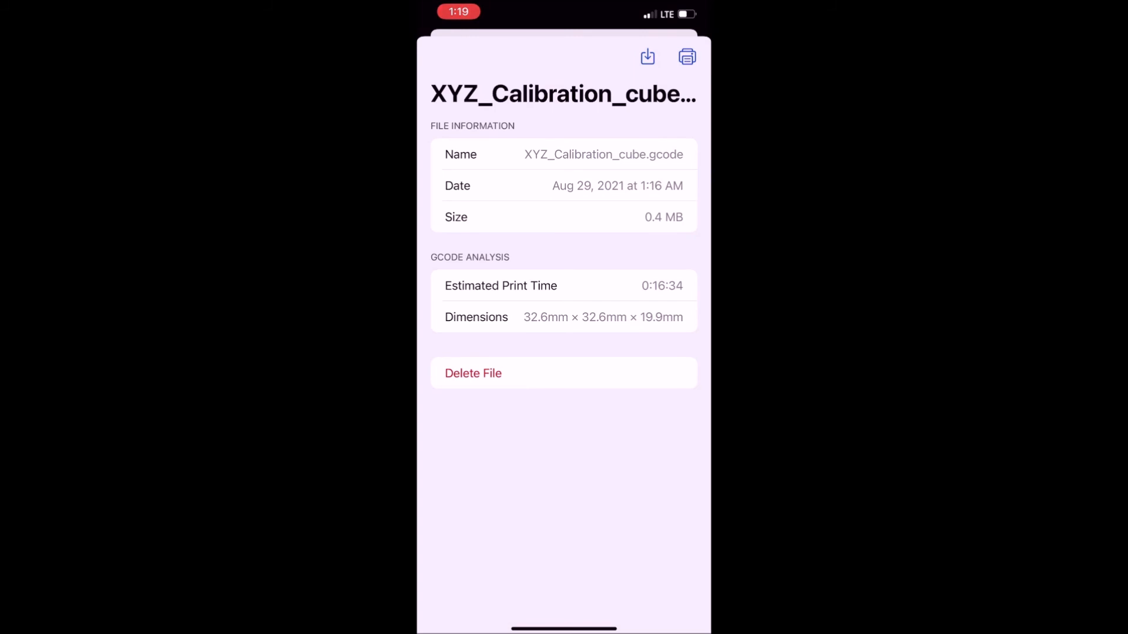
pyautogui.click(687, 56)
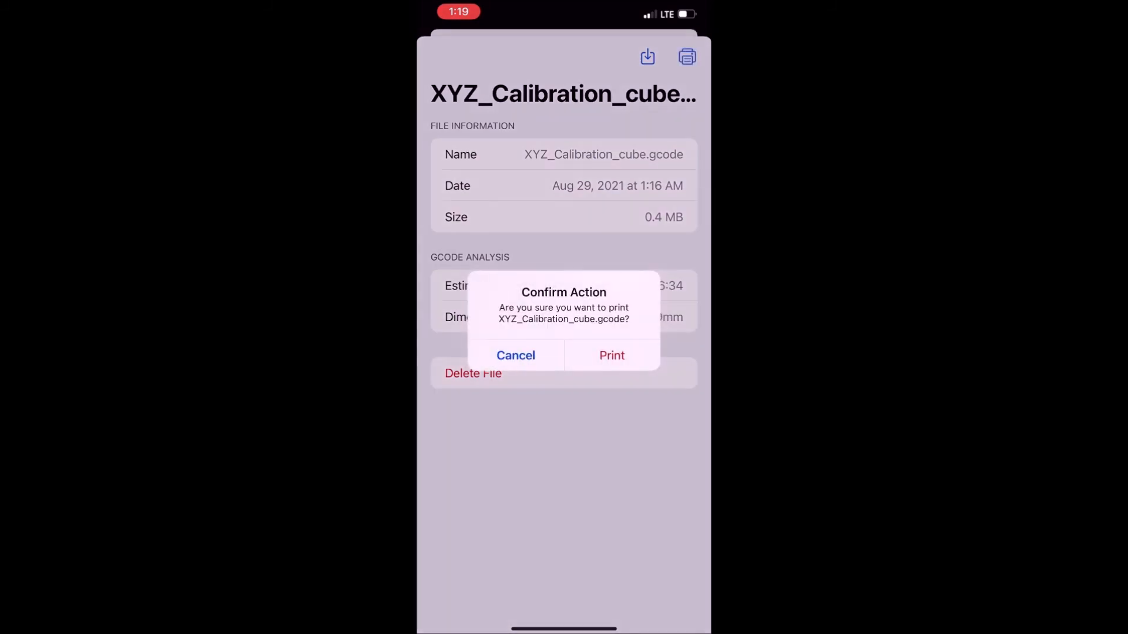
pyautogui.click(612, 355)
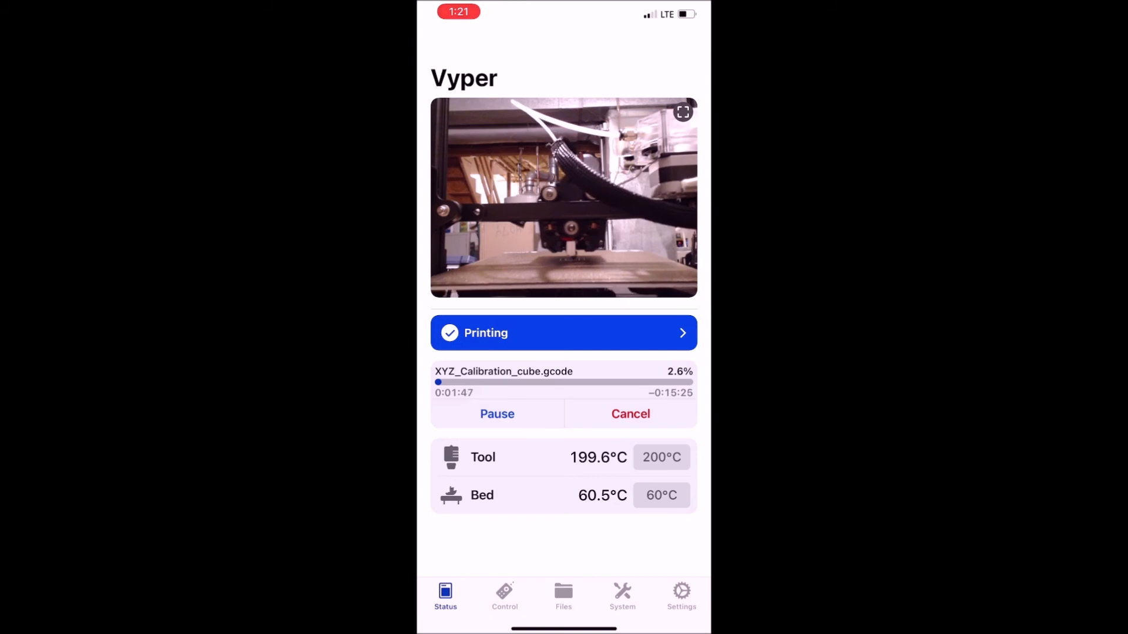
pyautogui.click(505, 595)
pyautogui.click(563, 596)
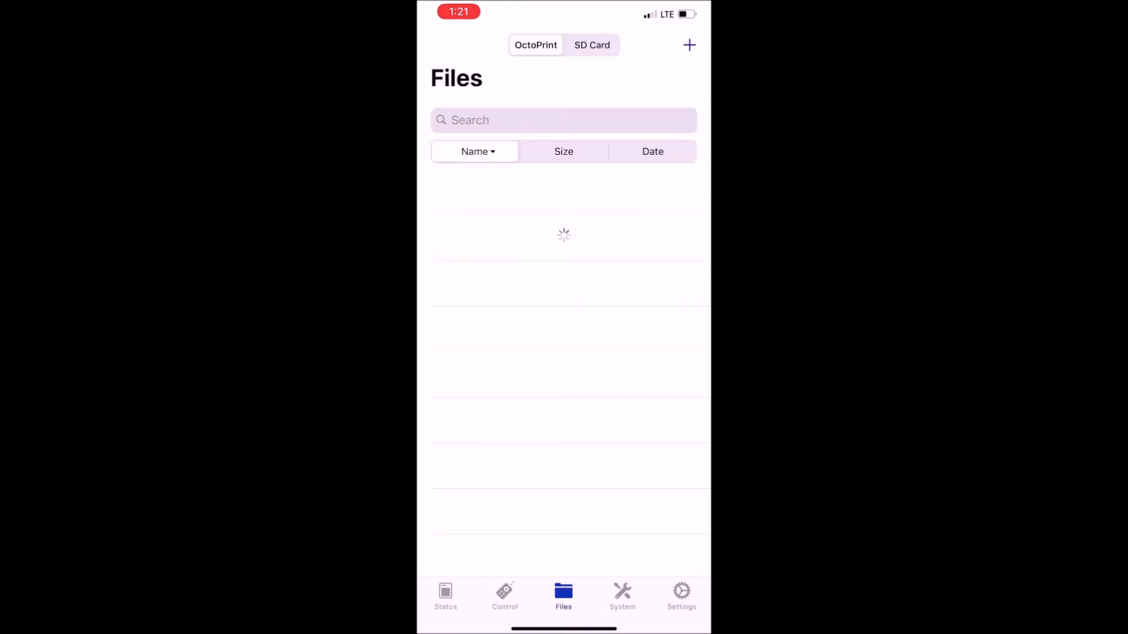
pyautogui.click(446, 595)
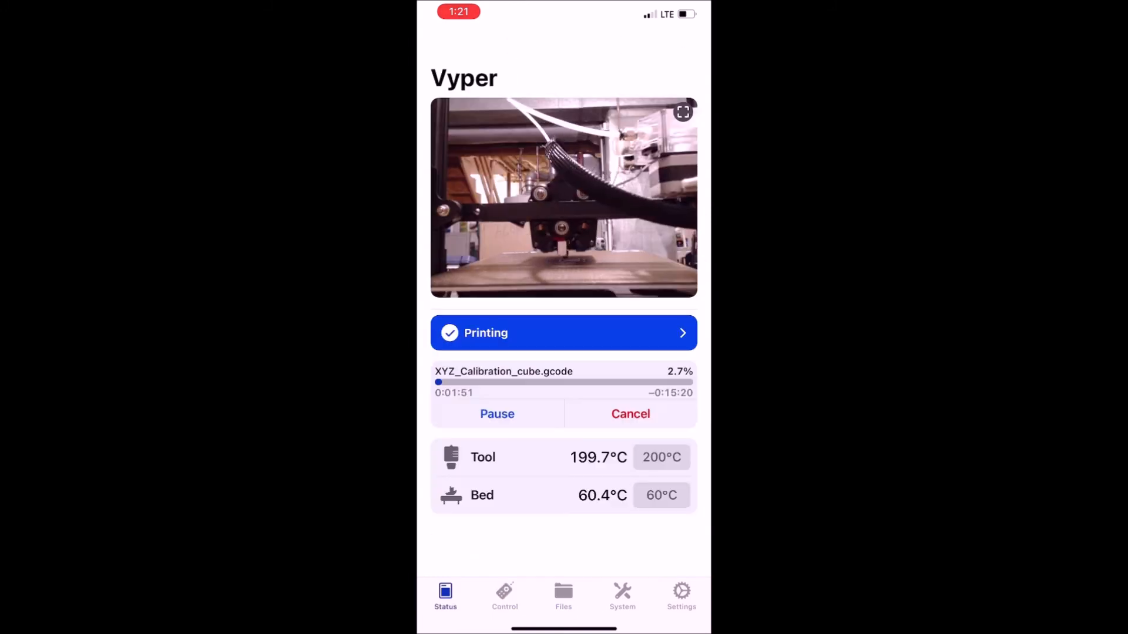